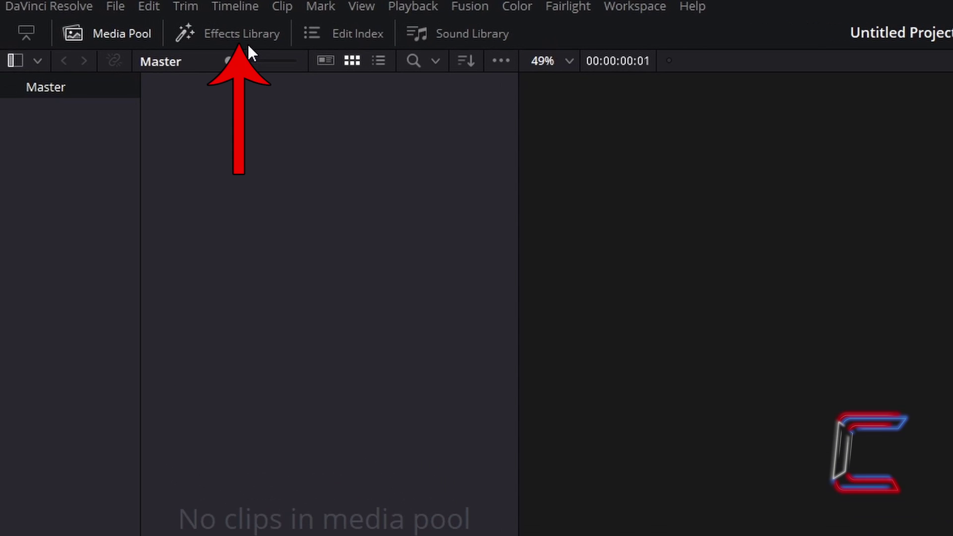
Step: Drag a Fusion Composition from Toolbox > Effects onto Video 1, keeping its 00:00:05:00 duration
left_click(248, 43)
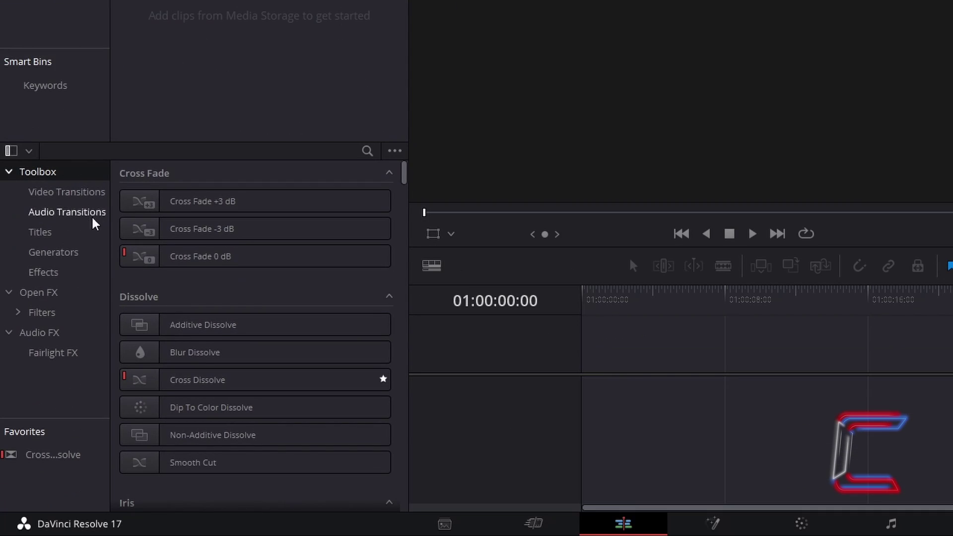
left_click(84, 272)
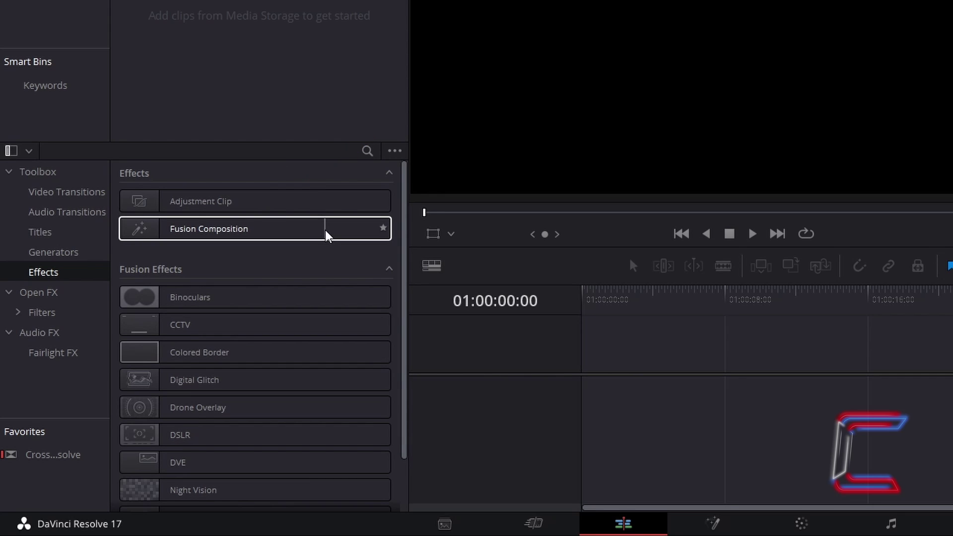
left_click_drag(326, 236, 595, 366)
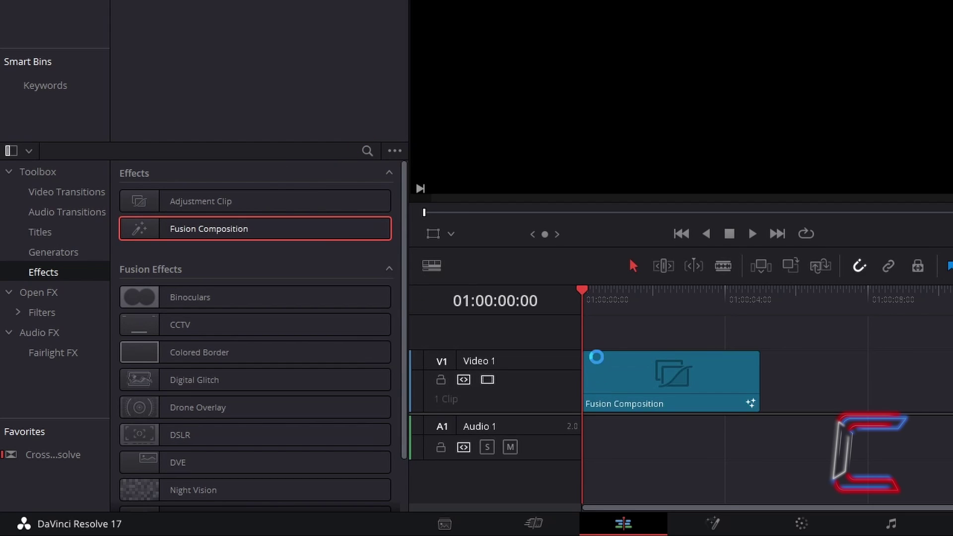
left_click(642, 369)
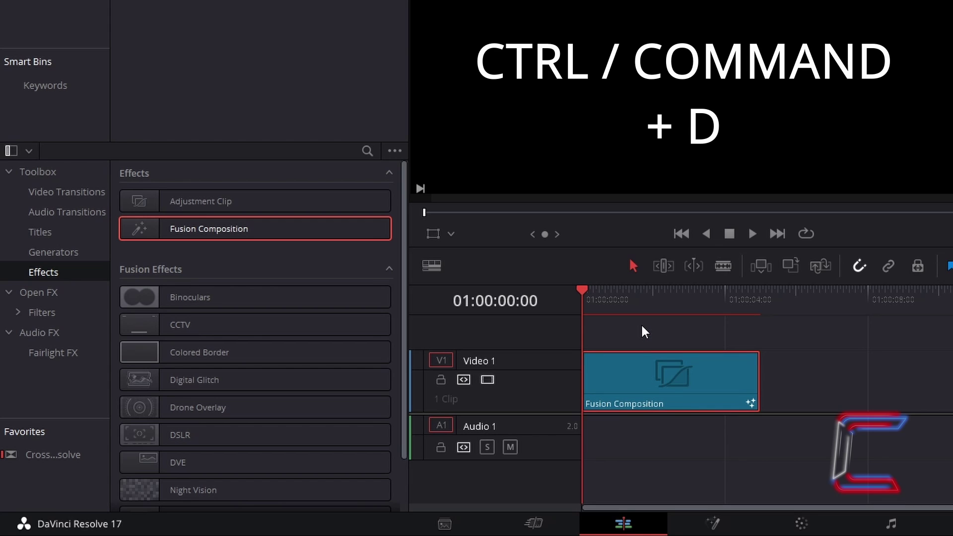
key("ctrl+d")
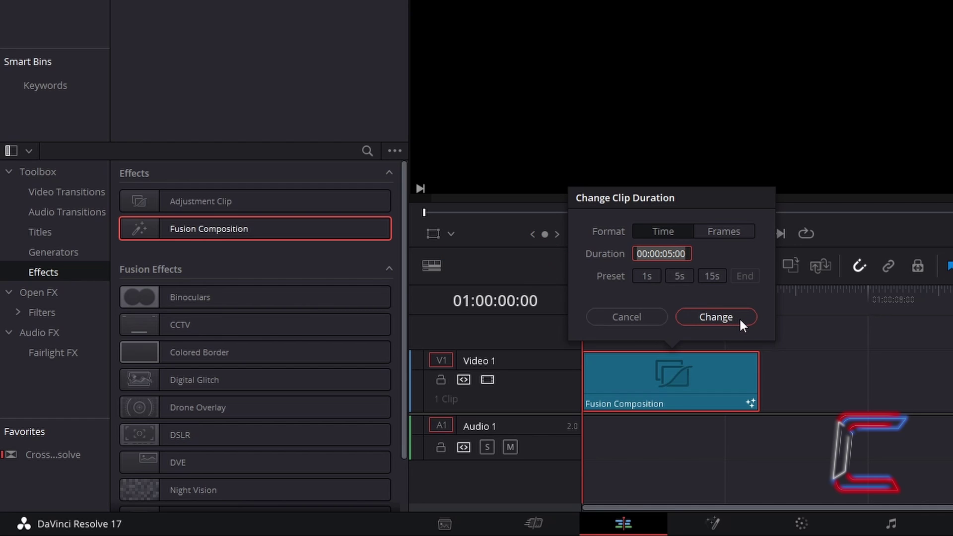
left_click(645, 319)
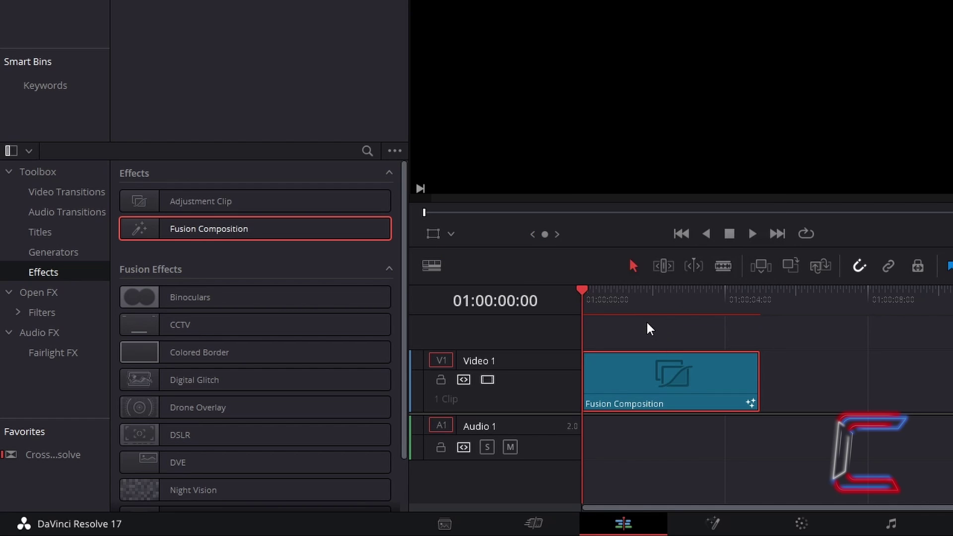
Step: Open the Fusion Composition clip in the Fusion page
mouse_move(693, 378)
right_click(692, 378)
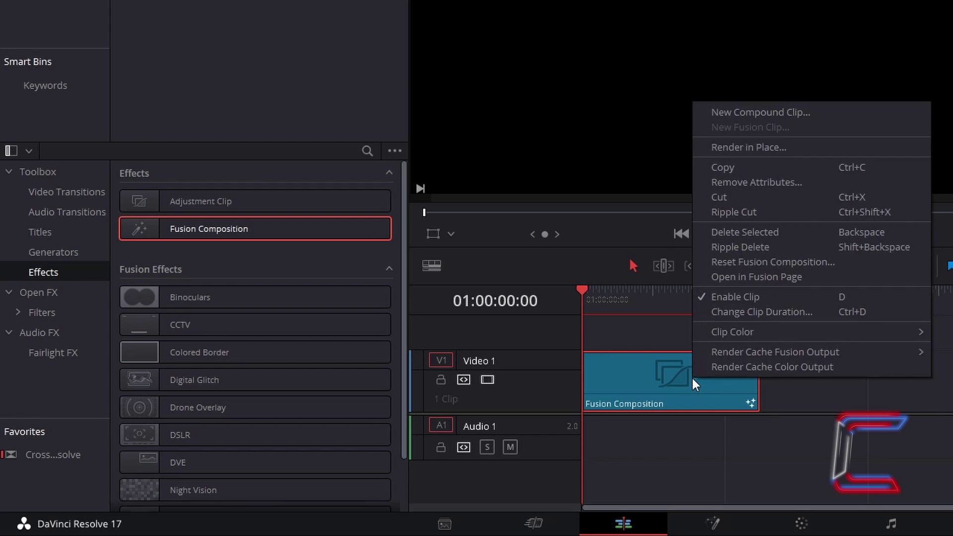
left_click(802, 277)
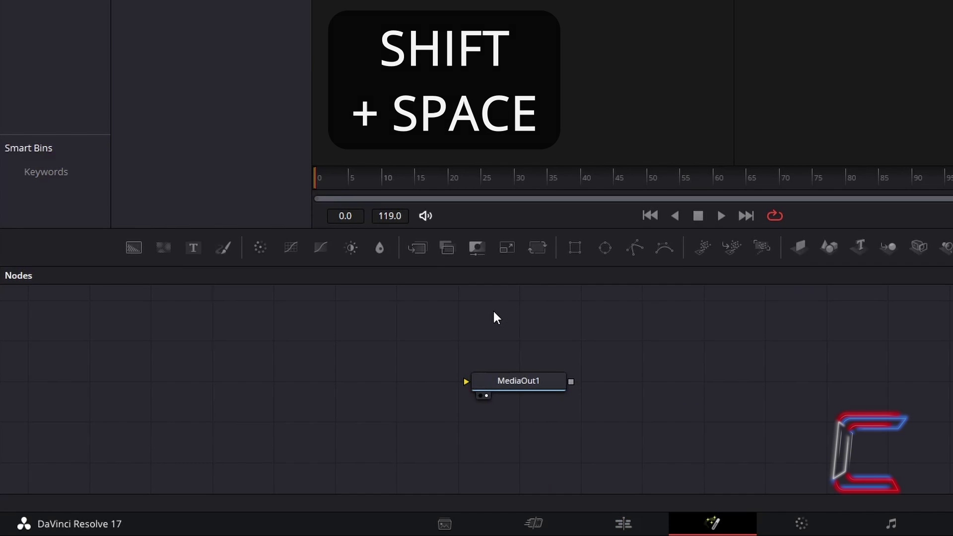
Step: Add a Rectangle node to the Fusion node graph
key("shift+space")
type("Rectangle")
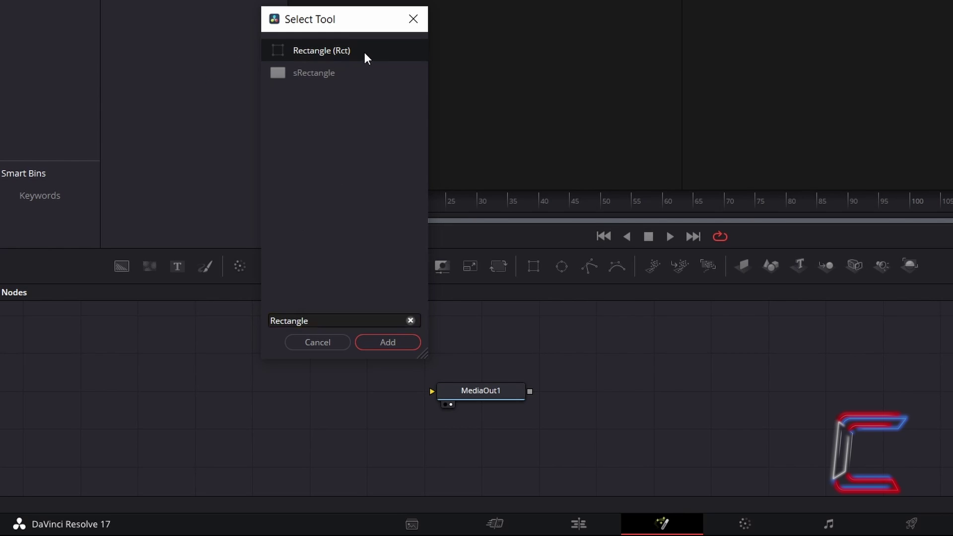
left_click(415, 344)
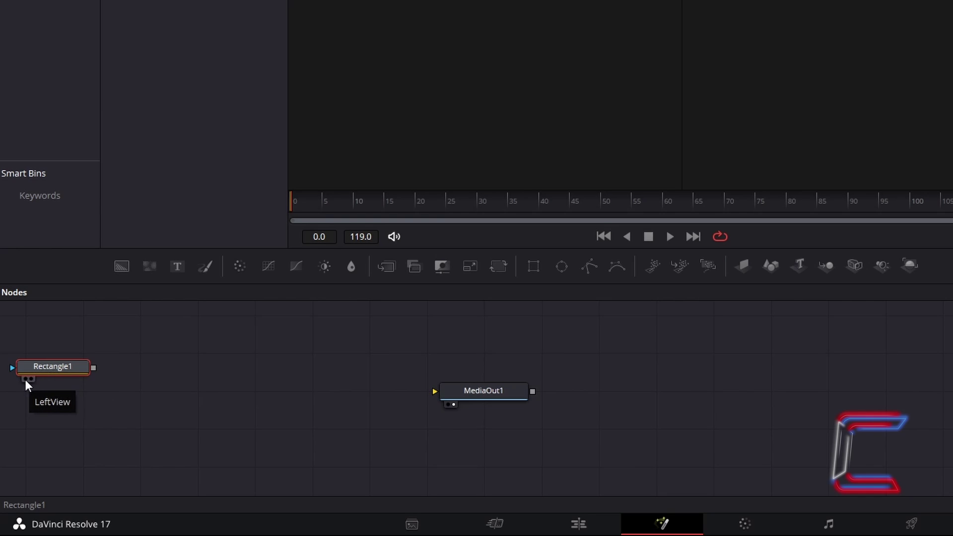
Step: View Rectangle1 and set its Soft Edge to 0.0175 and Width to 0.15
left_click(31, 379)
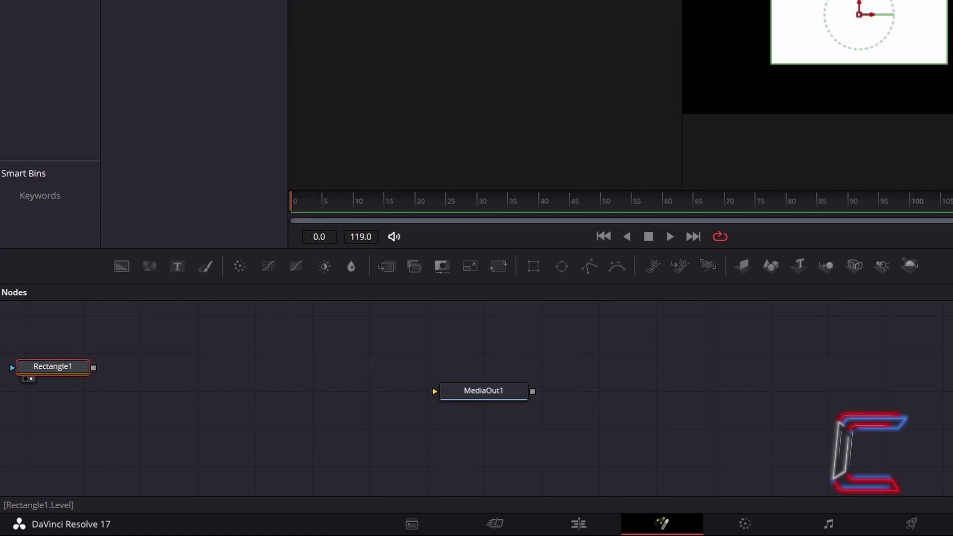
left_click(878, 13)
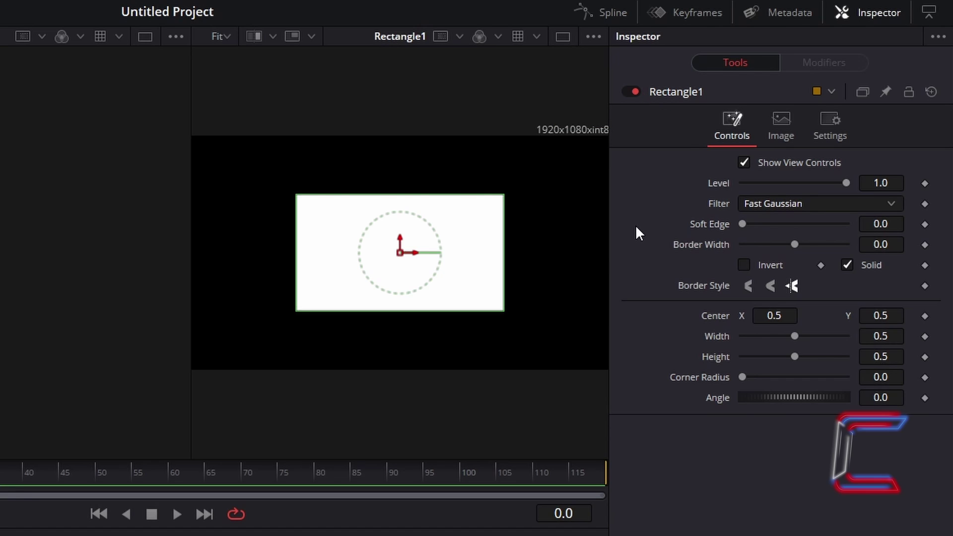
left_click(893, 218)
type("0.0175")
key("Tab")
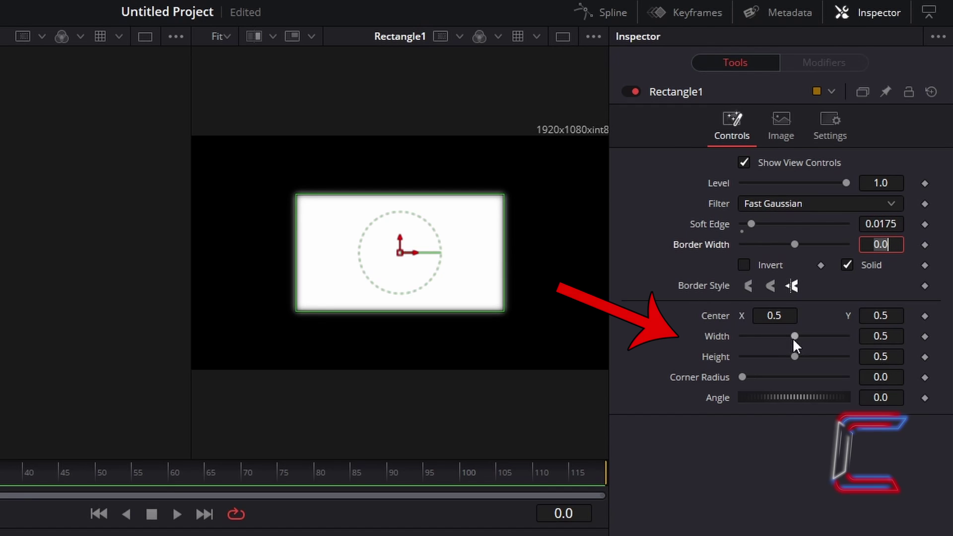
left_click_drag(794, 338, 788, 357)
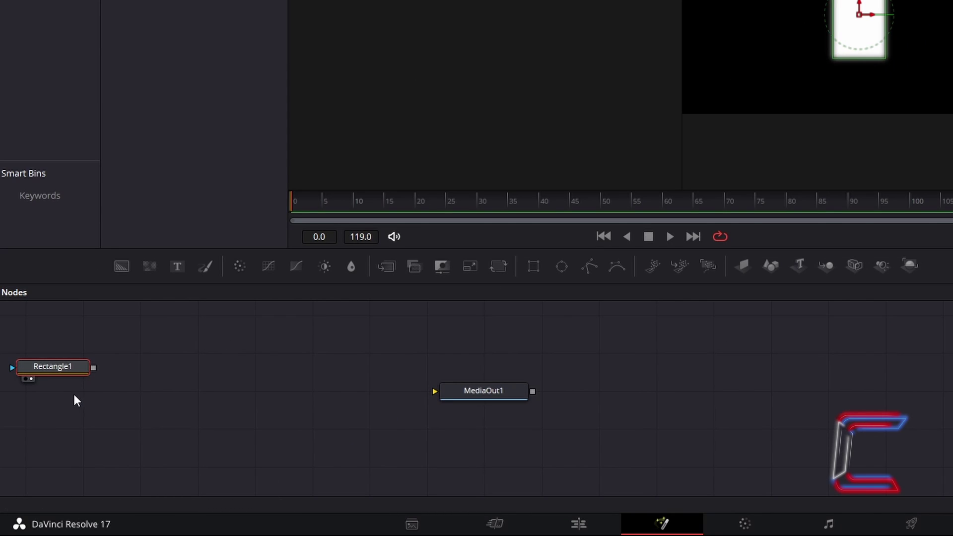
Step: Add a Background node with Rectangle1 connected as its mask, and view Background1
key("shift+space")
type("Background")
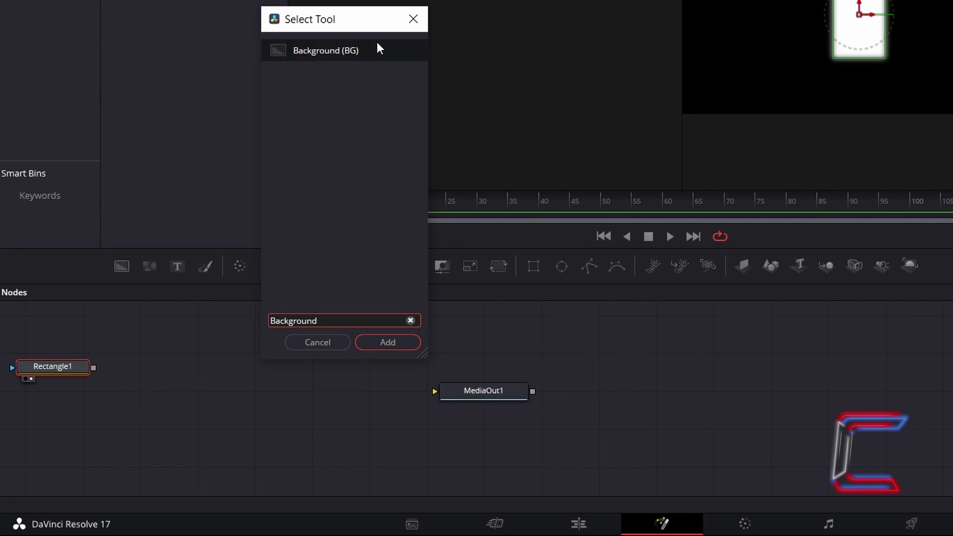
left_click(408, 340)
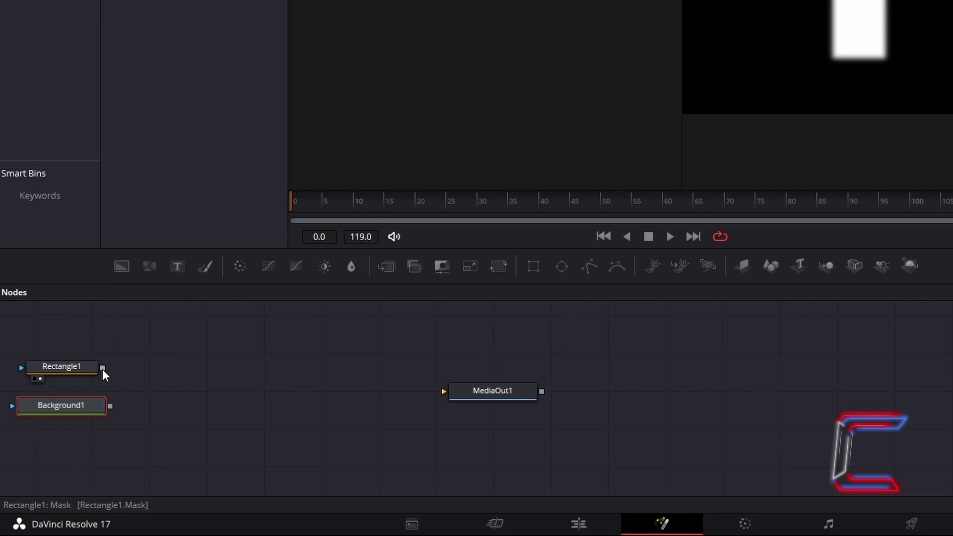
left_click_drag(103, 369, 13, 405)
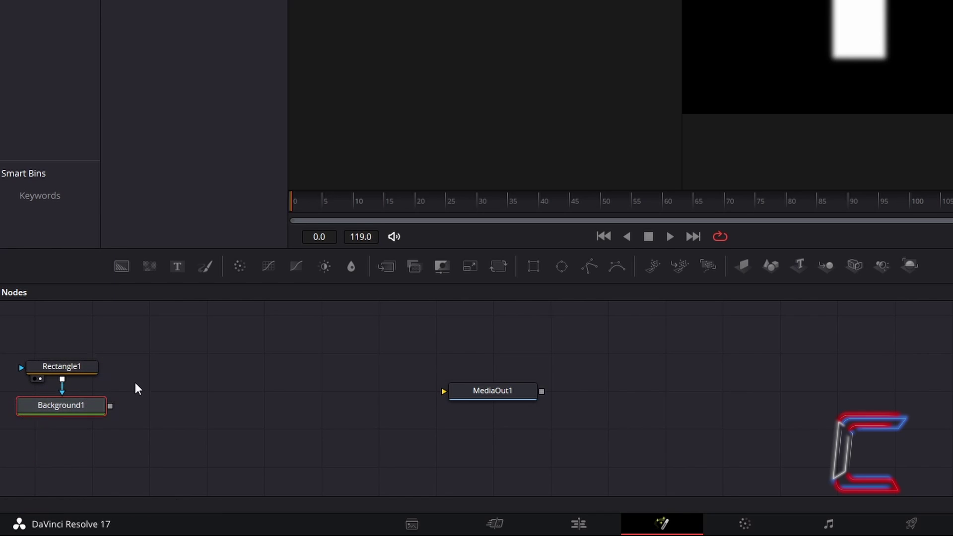
left_click(92, 367)
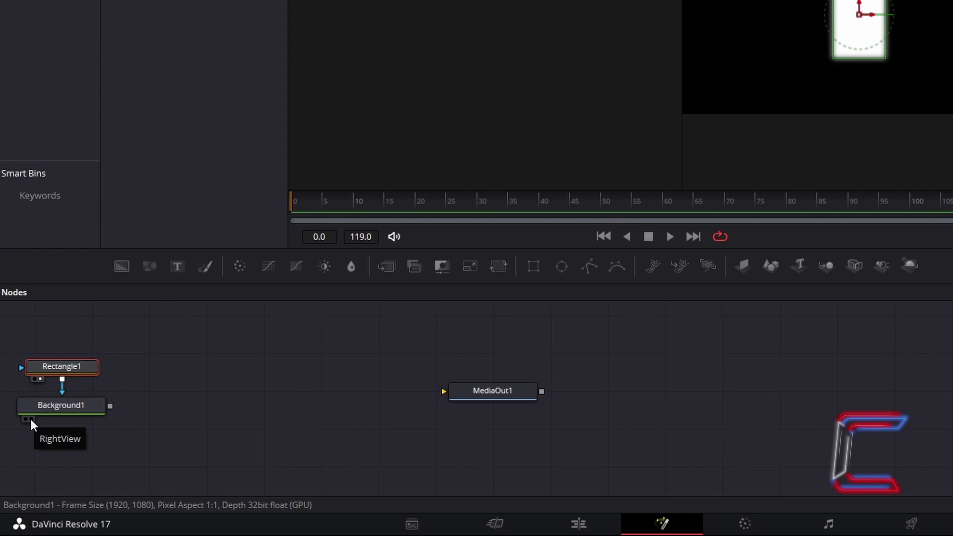
left_click(31, 418)
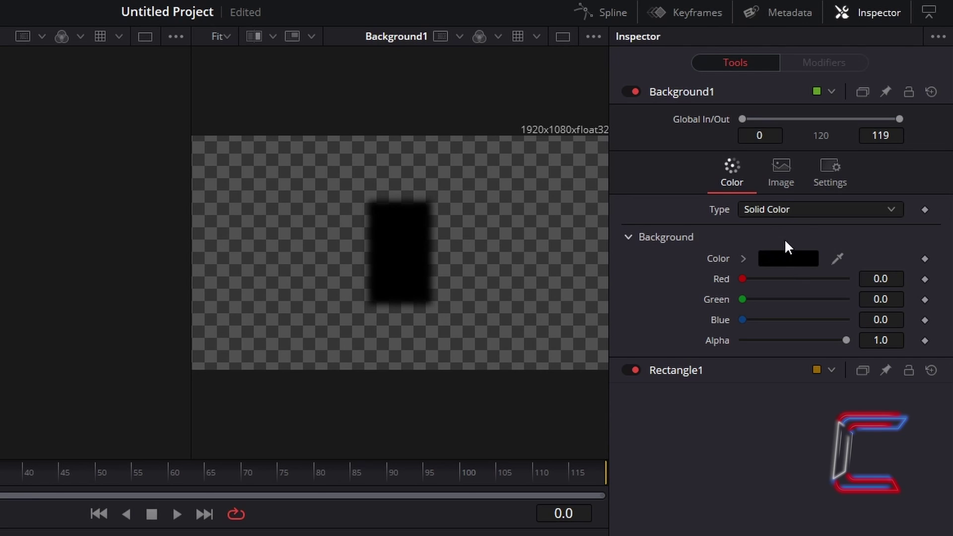
Step: Set Background1's colour to bright green #00ff00
left_click(802, 262)
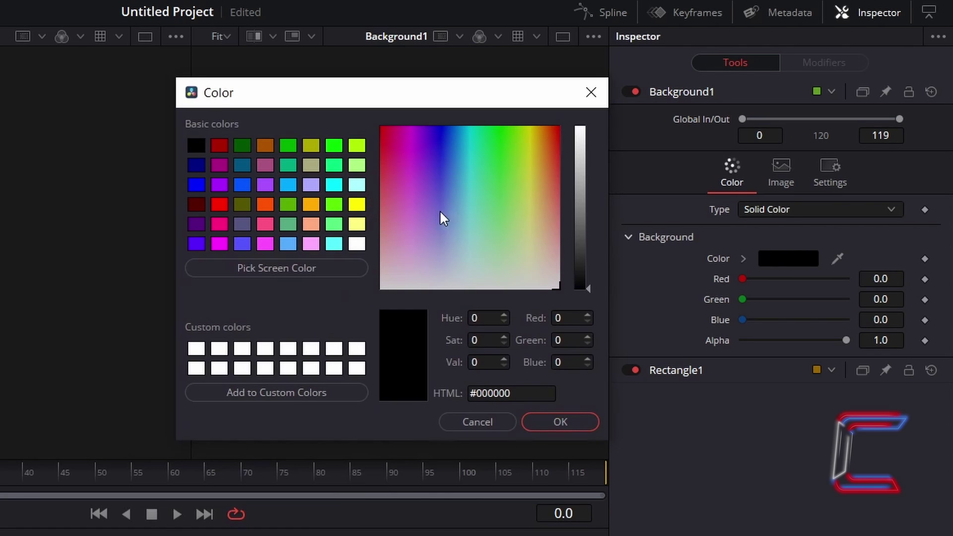
left_click(333, 145)
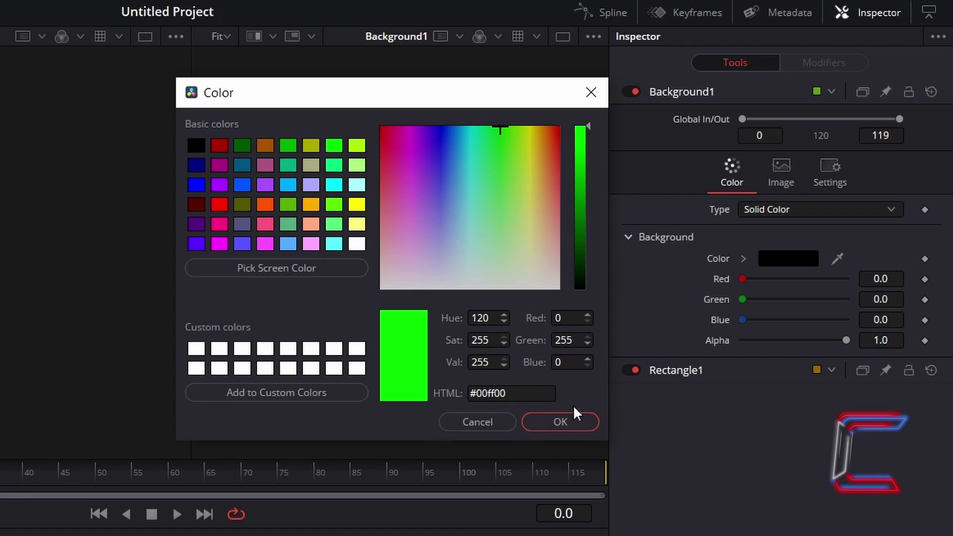
left_click(578, 420)
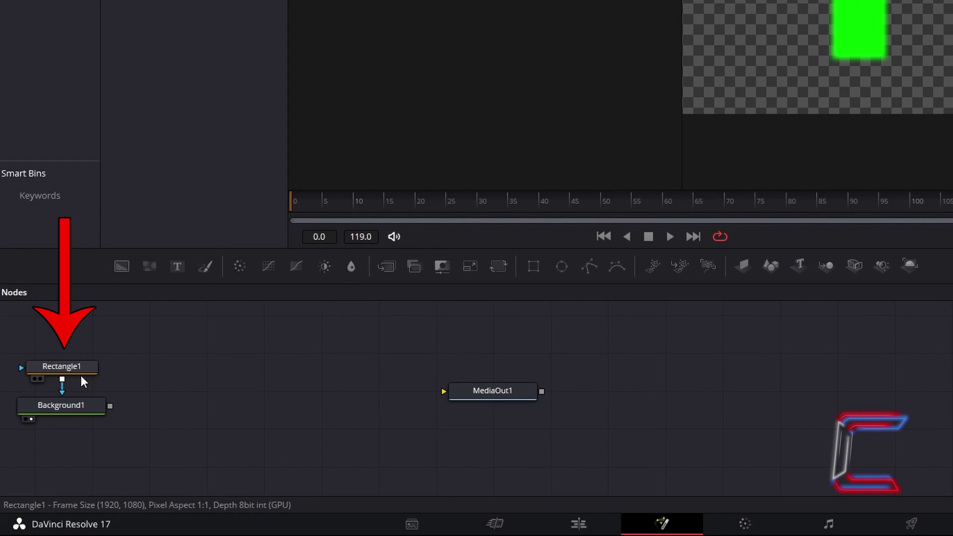
Step: Apply Modify With > Expression to Rectangle1's Solid checkbox
left_click(80, 375)
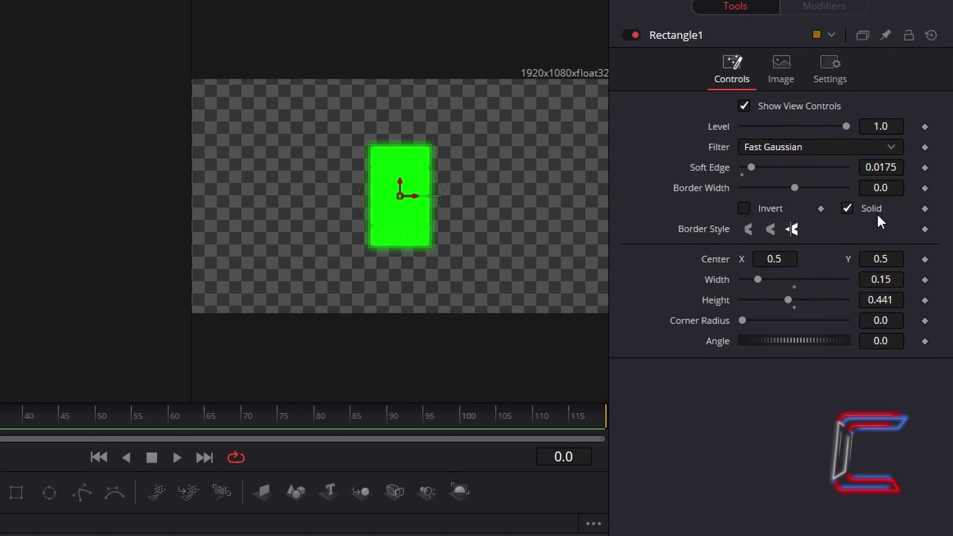
right_click(876, 271)
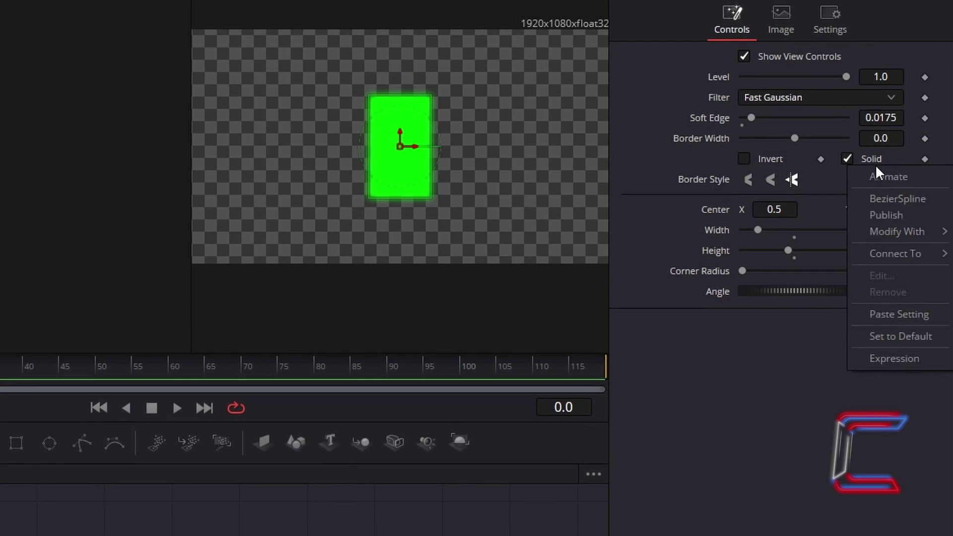
mouse_move(869, 230)
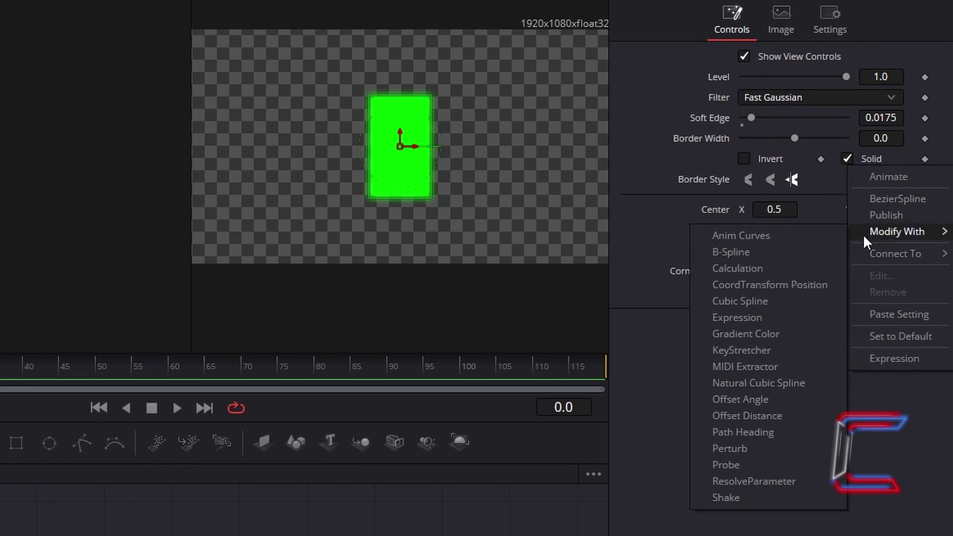
left_click(772, 317)
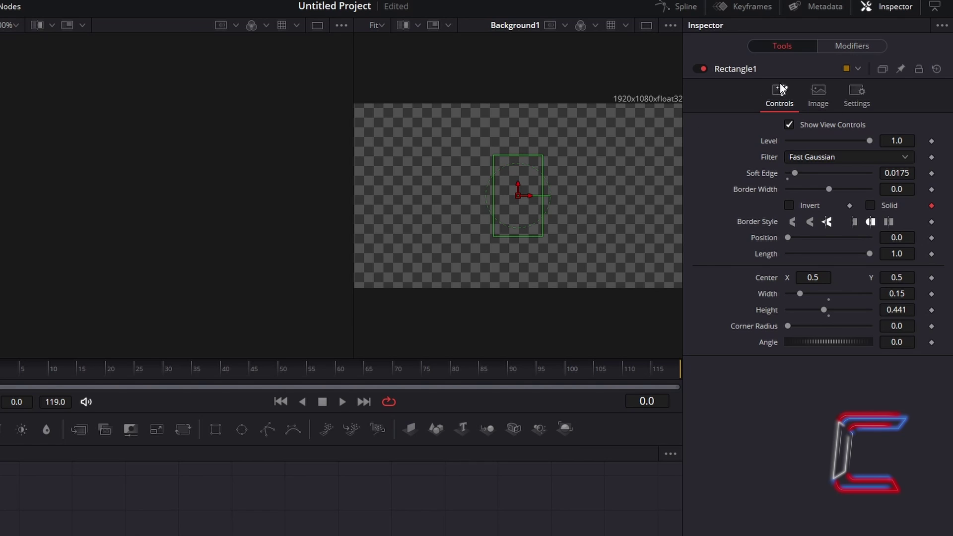
Step: Set the expression modifier's Number In 5 to 20
left_click(876, 48)
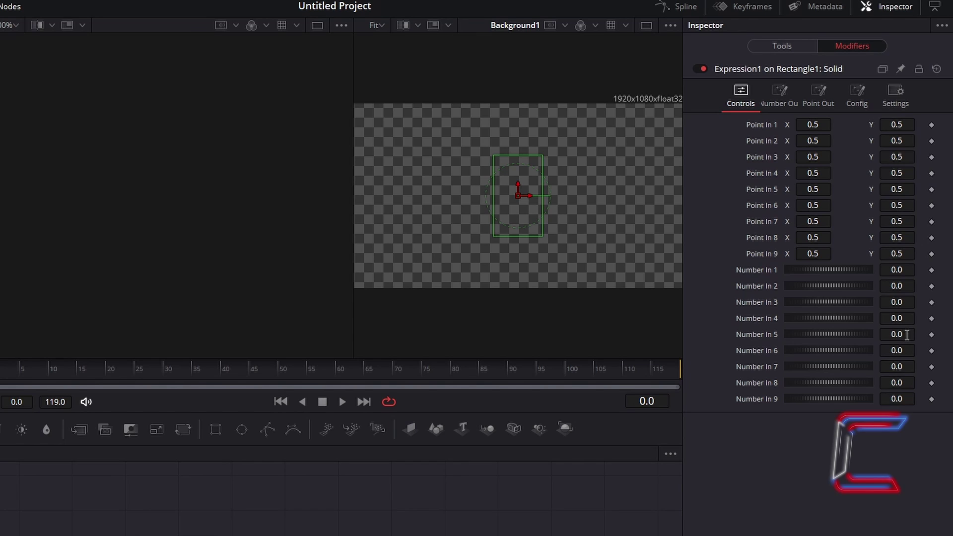
left_click(907, 334)
type("20")
key("Tab")
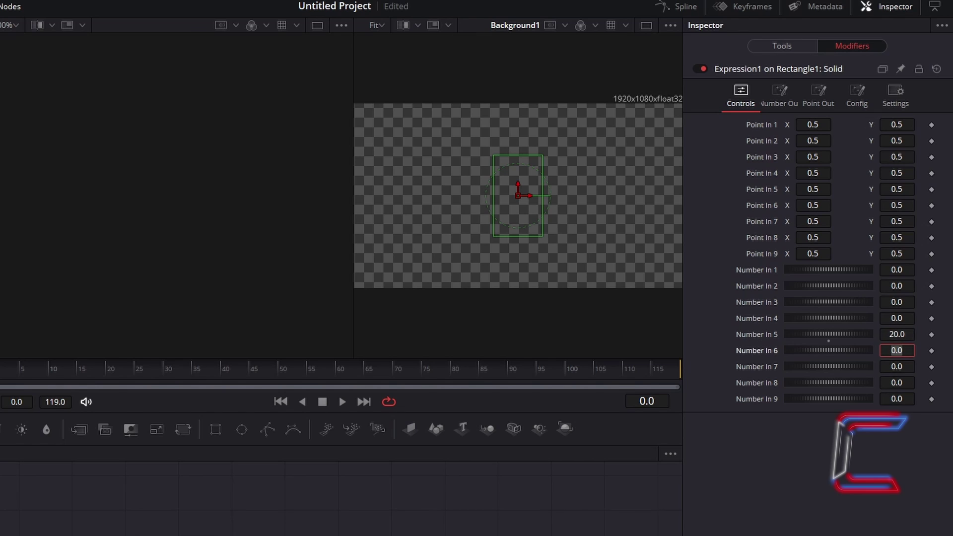
left_click(676, 218)
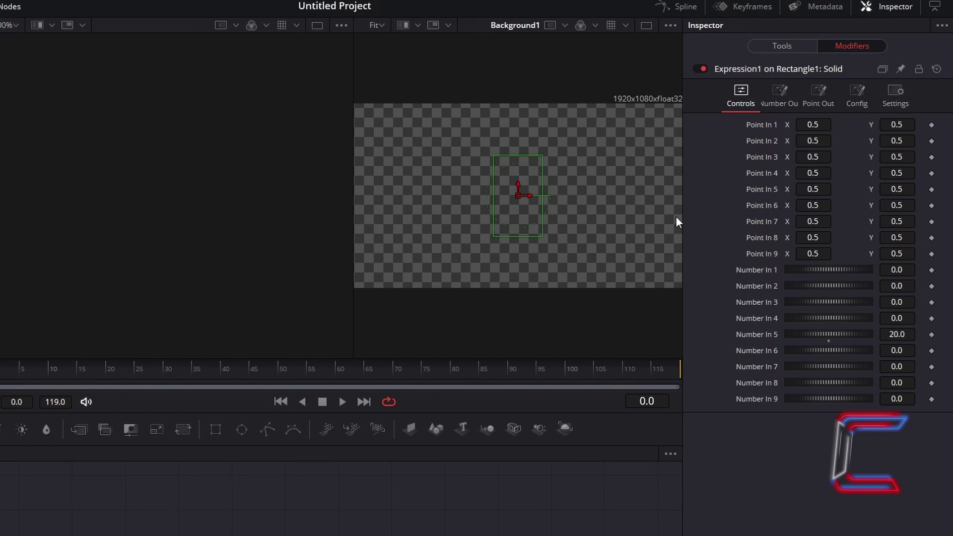
Step: Enter sin(time*n5) as the Number Out expression and play to preview the blink
left_click(788, 109)
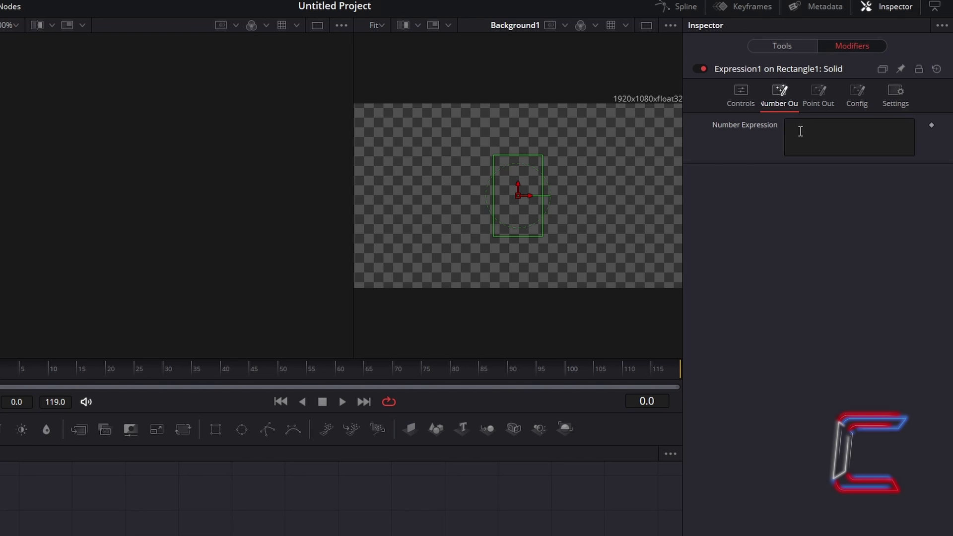
left_click(800, 131)
type("sin(time*n5)")
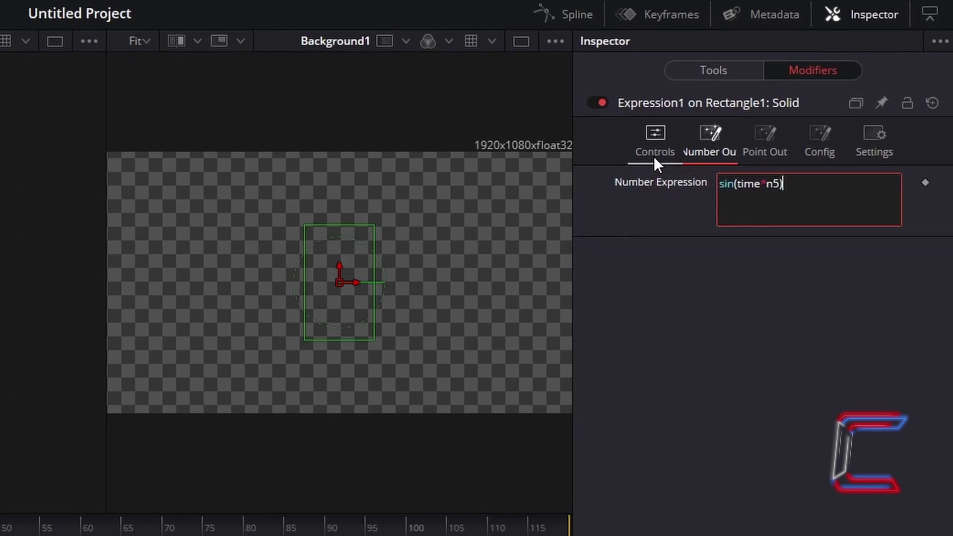
left_click(563, 188)
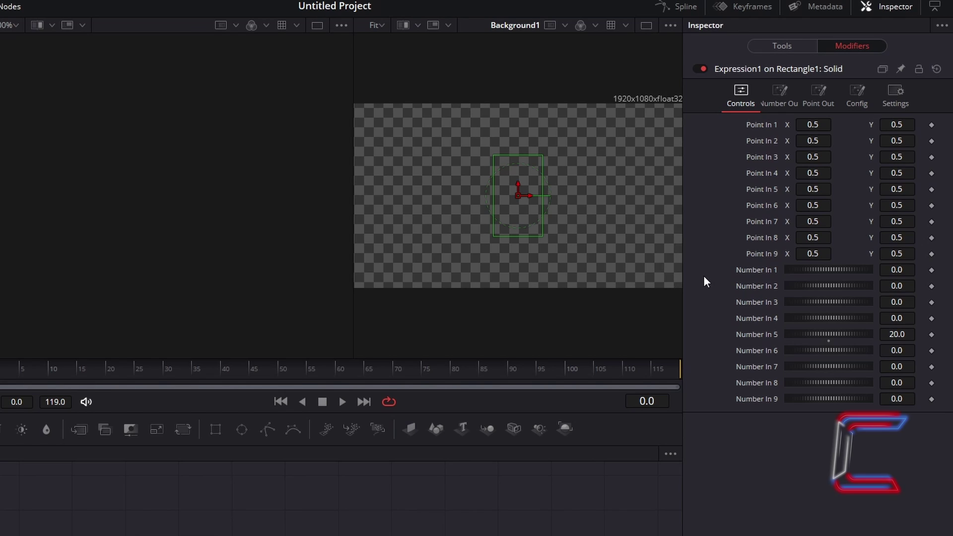
left_click(793, 95)
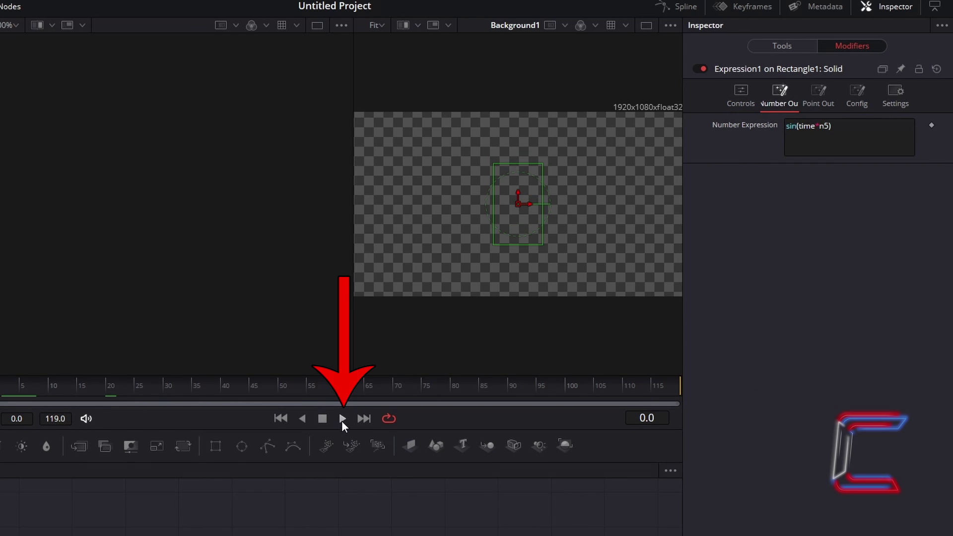
left_click(342, 420)
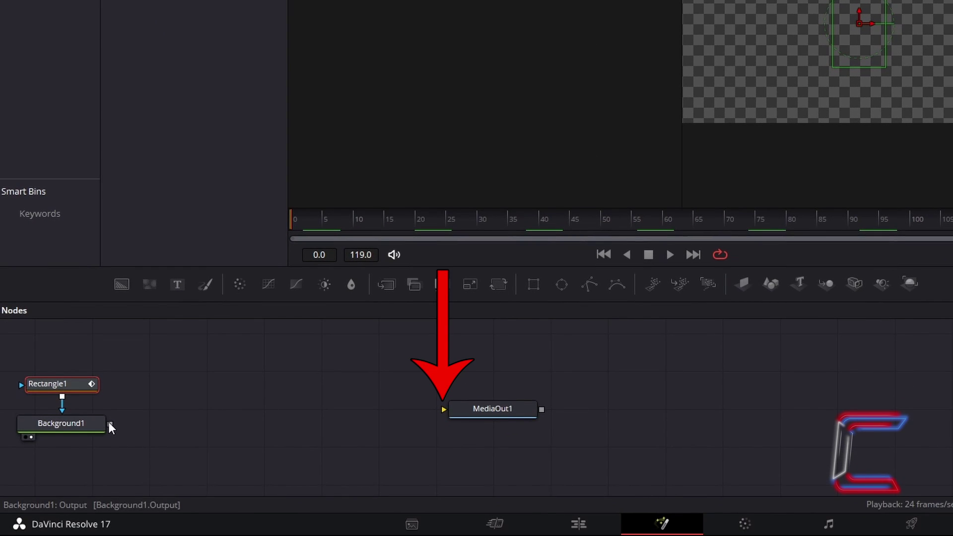
Step: Link Background1's output port to MediaOut1's input
left_click_drag(109, 422, 444, 409)
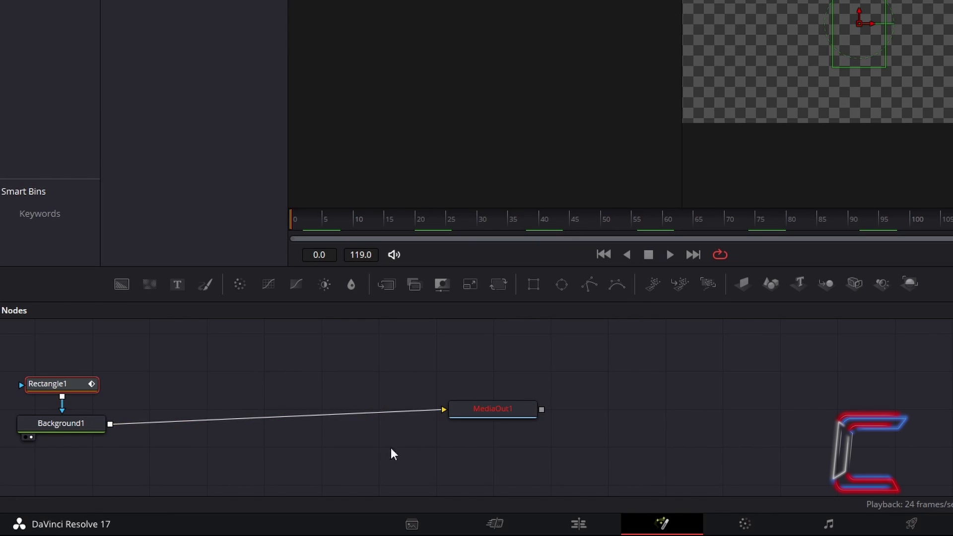
Step: Deselect Rectangle1 and add an unconnected Text+ node, Text1
left_click(245, 370)
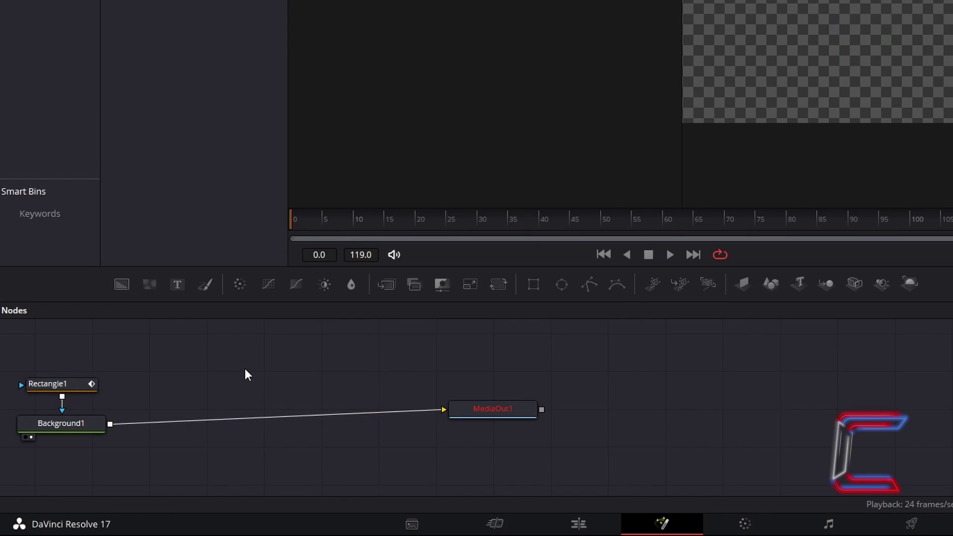
key("shift+space")
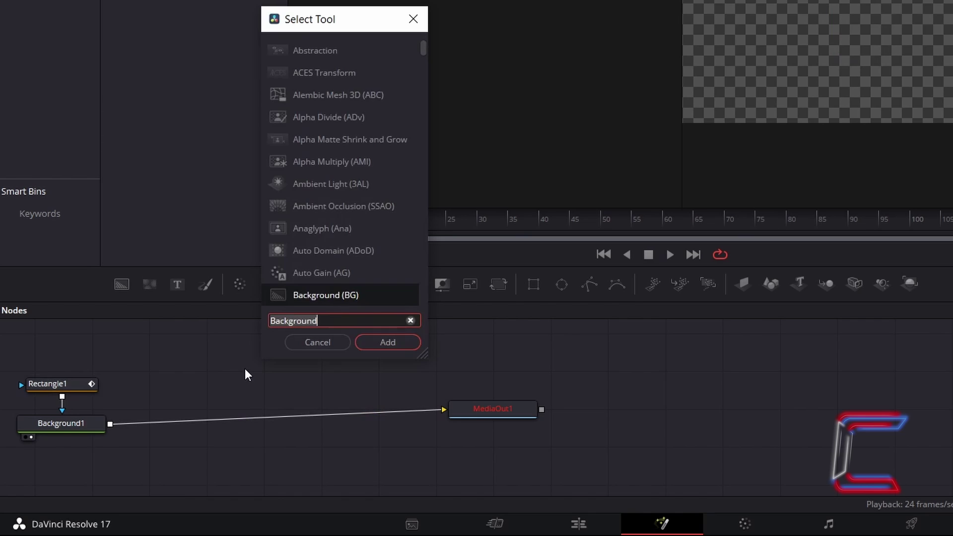
type("Text+")
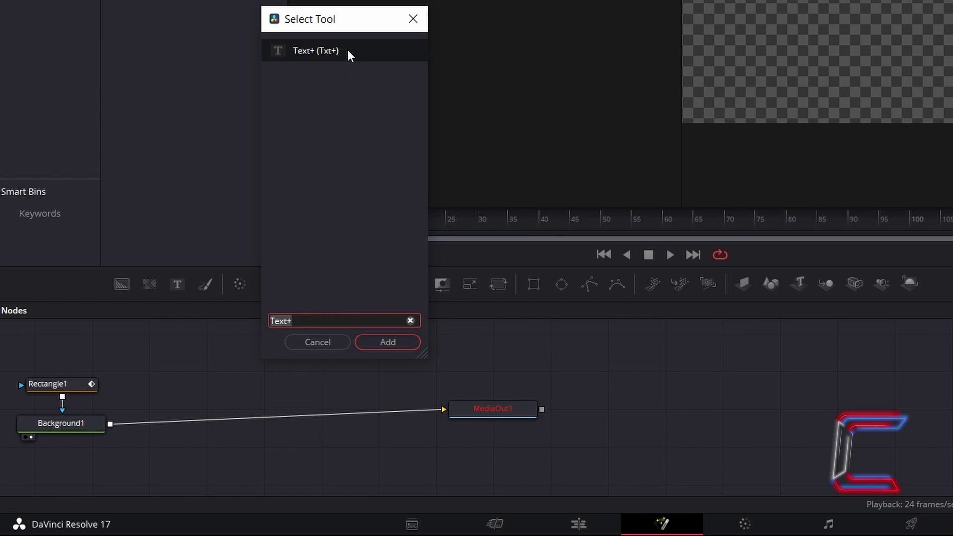
left_click(388, 345)
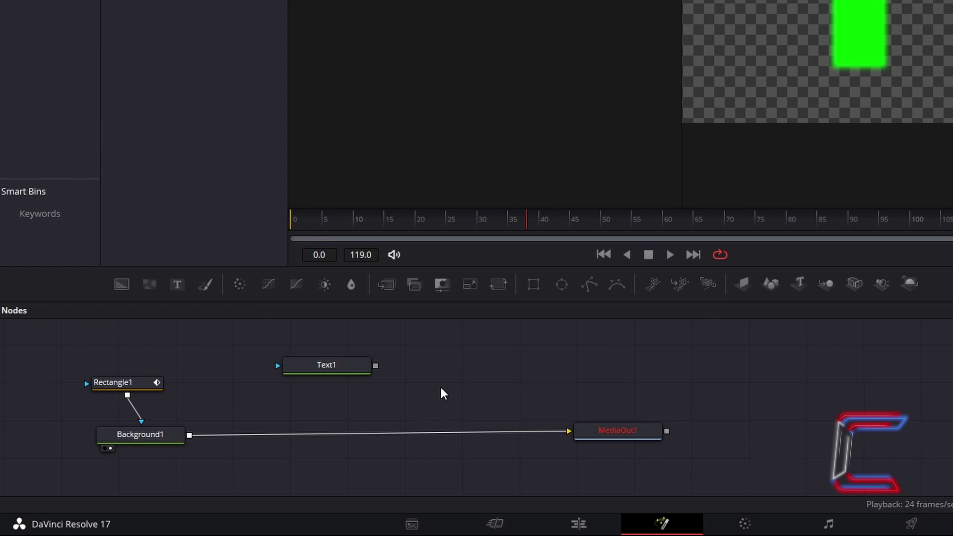
Step: Add a Background2 node, leaving its colour black after checking the colour picker
key("shift+space")
type("Background")
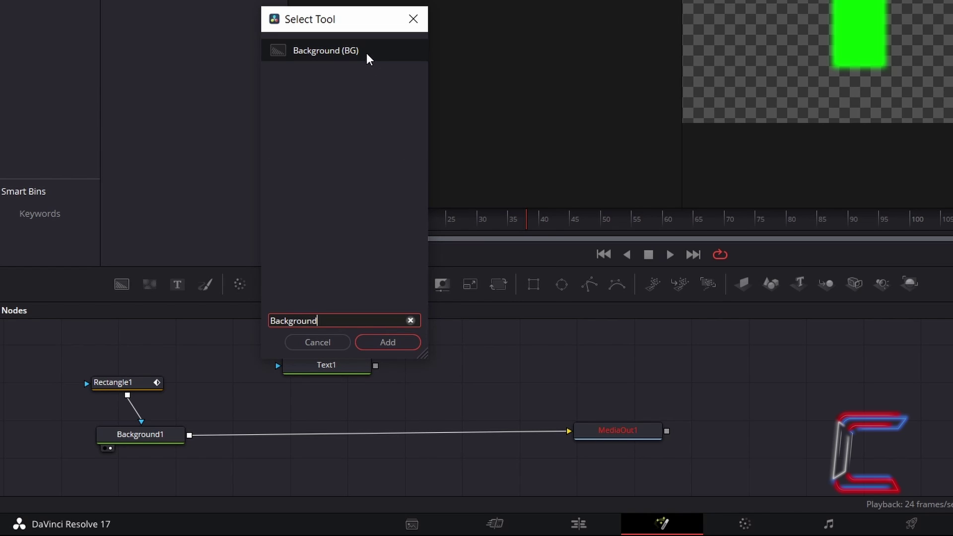
left_click(403, 339)
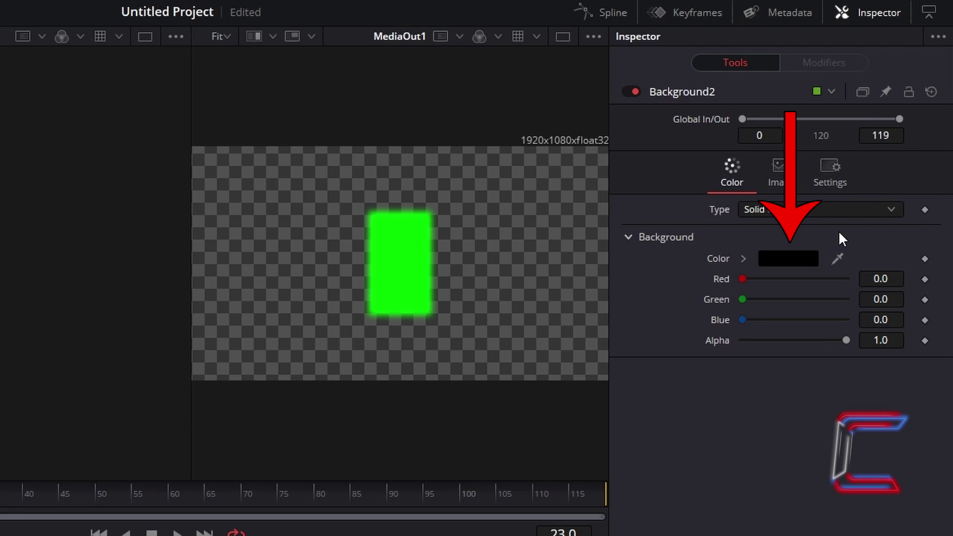
left_click(799, 257)
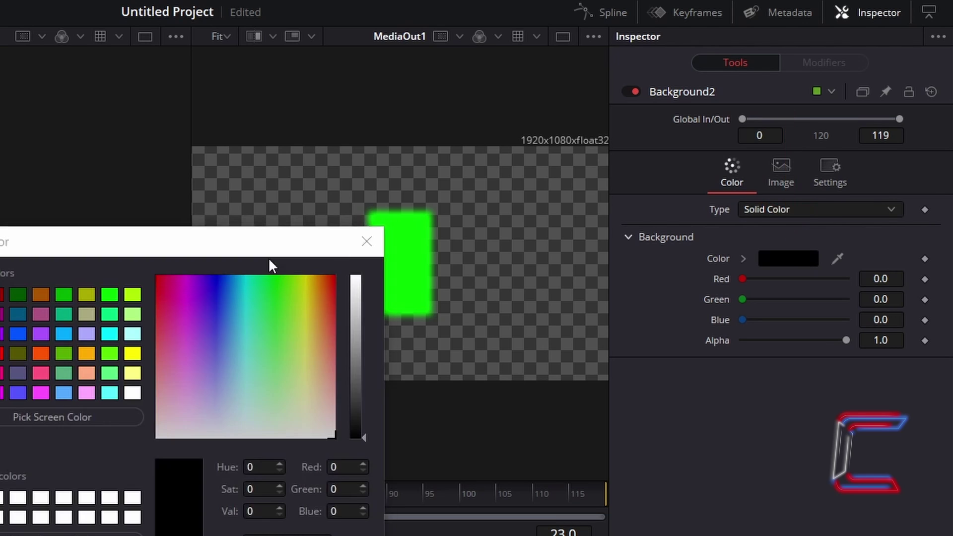
left_click_drag(399, 107, 417, 105)
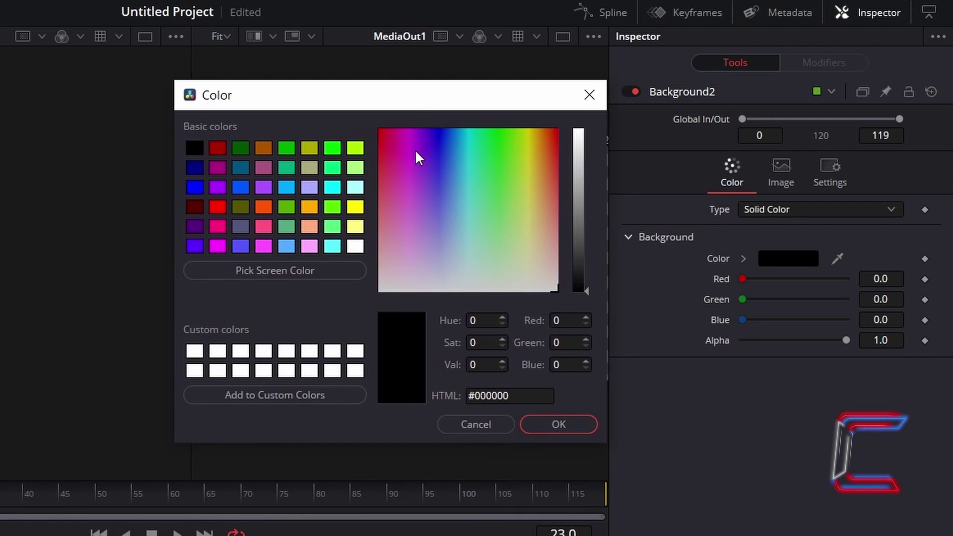
left_click(470, 425)
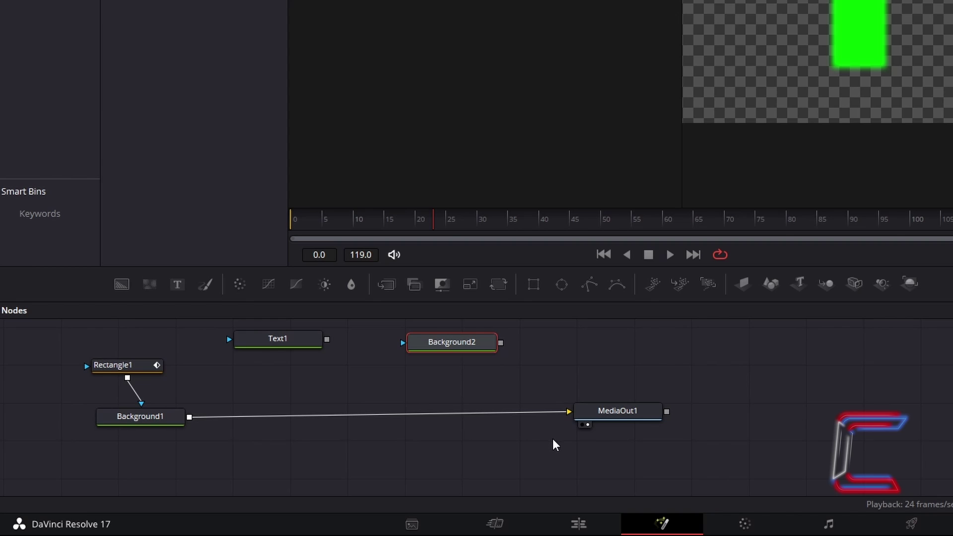
Step: Disconnect Background1 from MediaOut1
key("ctrl+z")
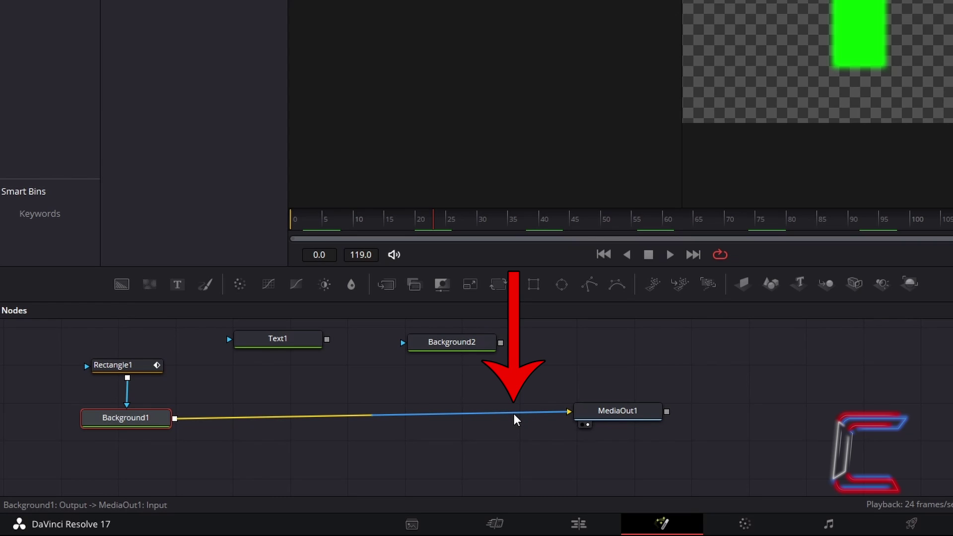
left_click(514, 414)
scroll(177, 447, "up", 1)
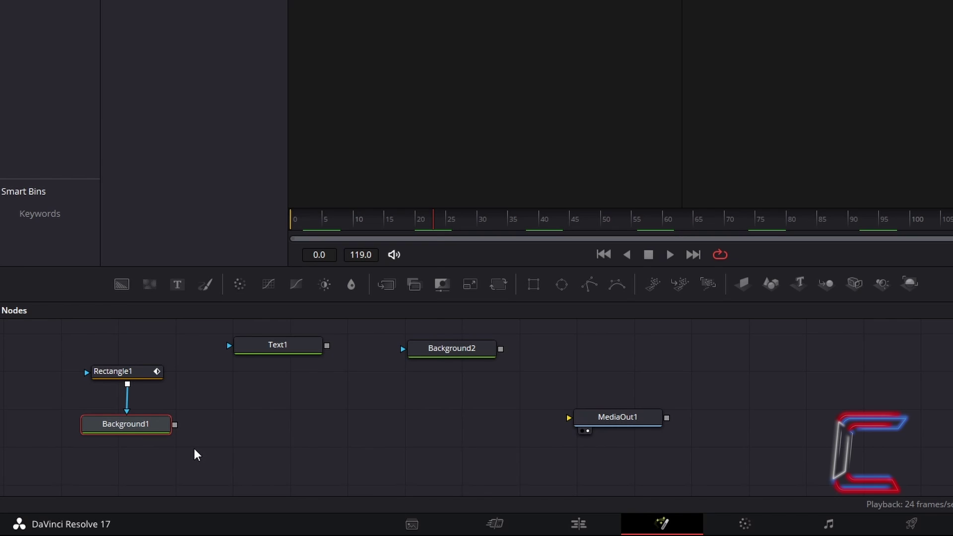
Step: Add a Merge1 node after Background1 with Text1 as its foreground input
key("shift+space")
type("Merge")
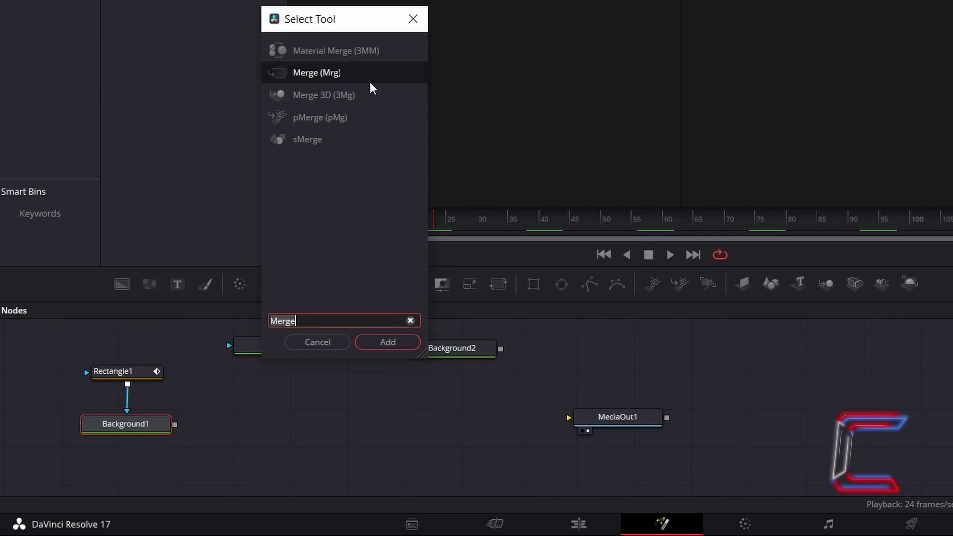
left_click(390, 342)
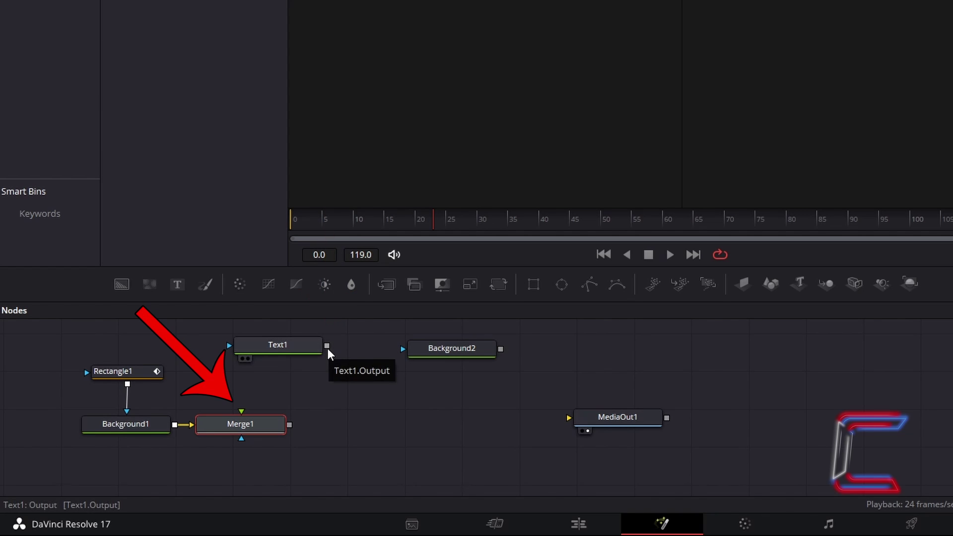
left_click_drag(327, 346, 241, 411)
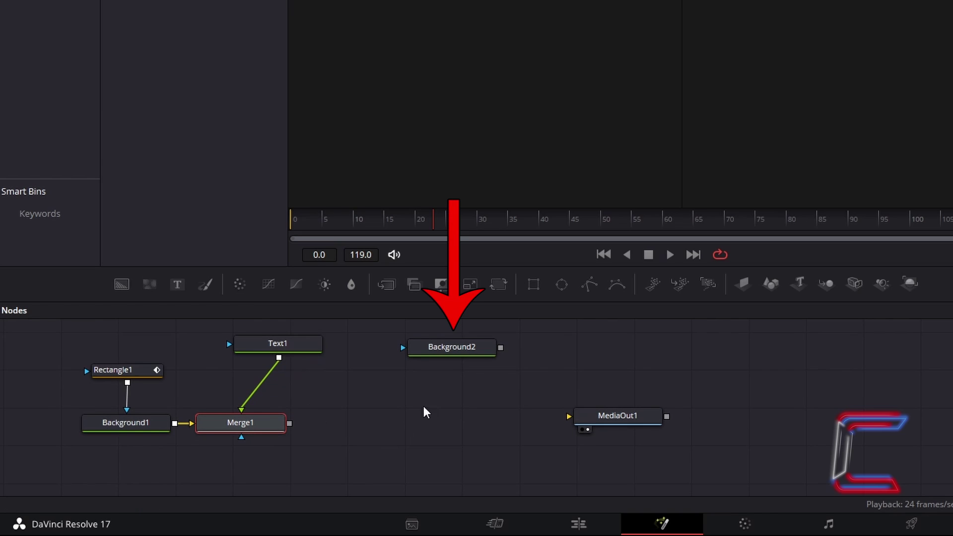
Step: Add Merge2 on Background2 with Merge1 as foreground, and route Merge2 into MediaOut1
left_click(486, 355)
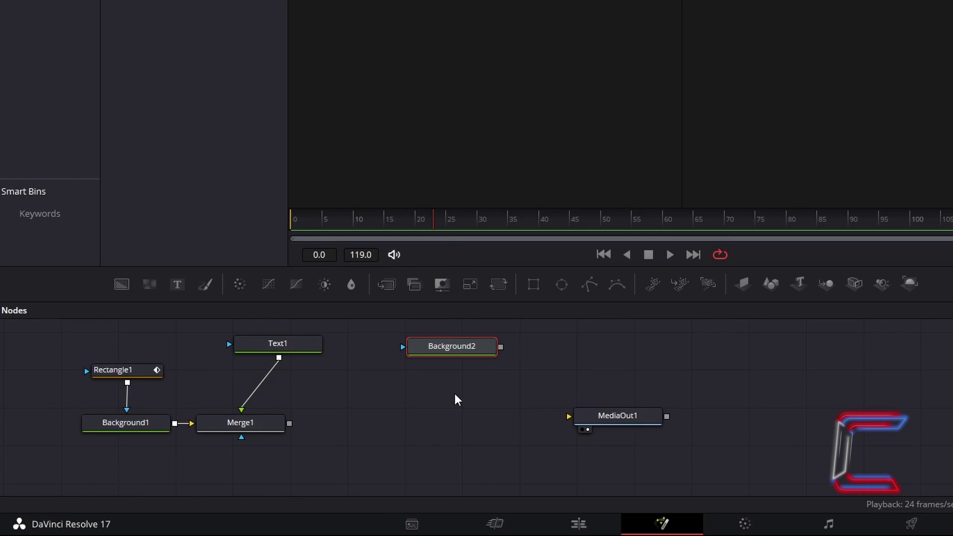
key("shift+space")
type("Merge")
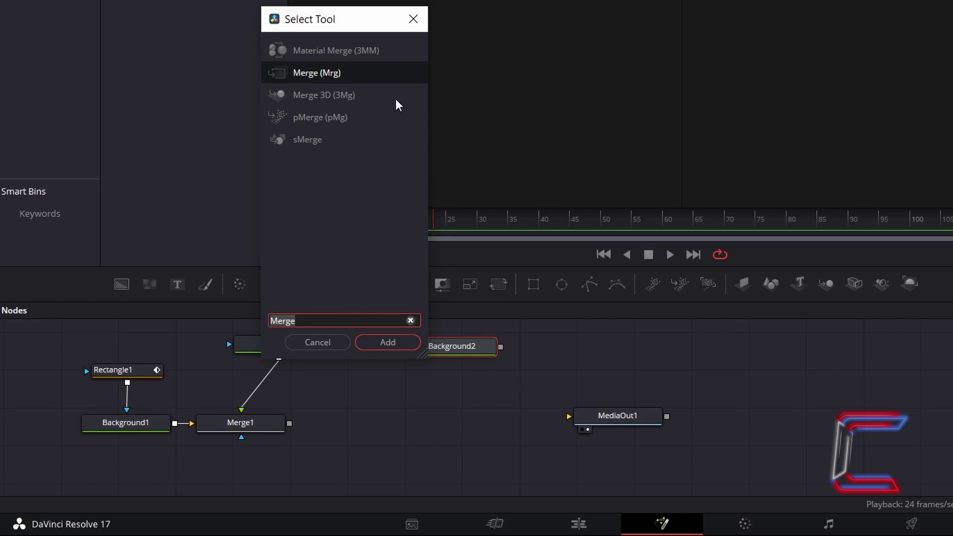
left_click(397, 342)
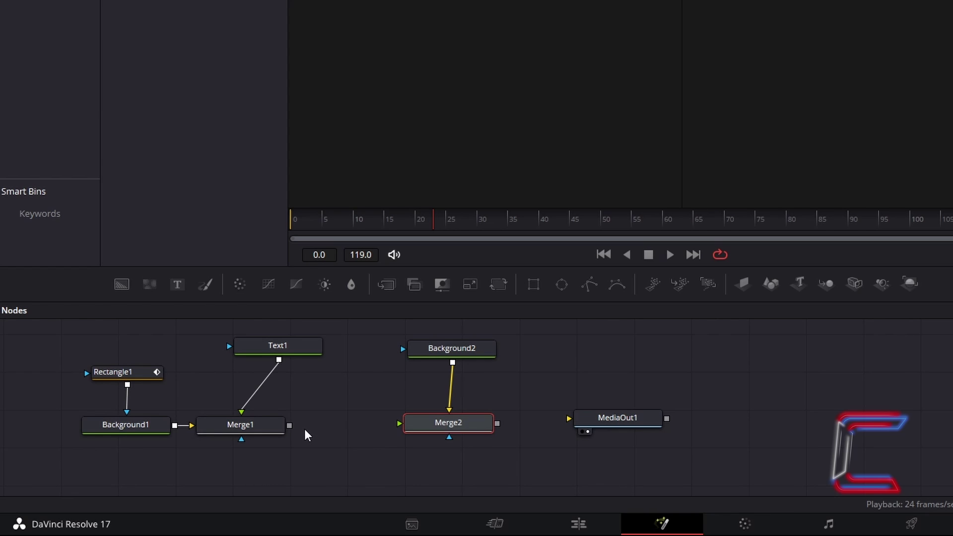
left_click_drag(289, 425, 400, 425)
left_click_drag(497, 422, 573, 413)
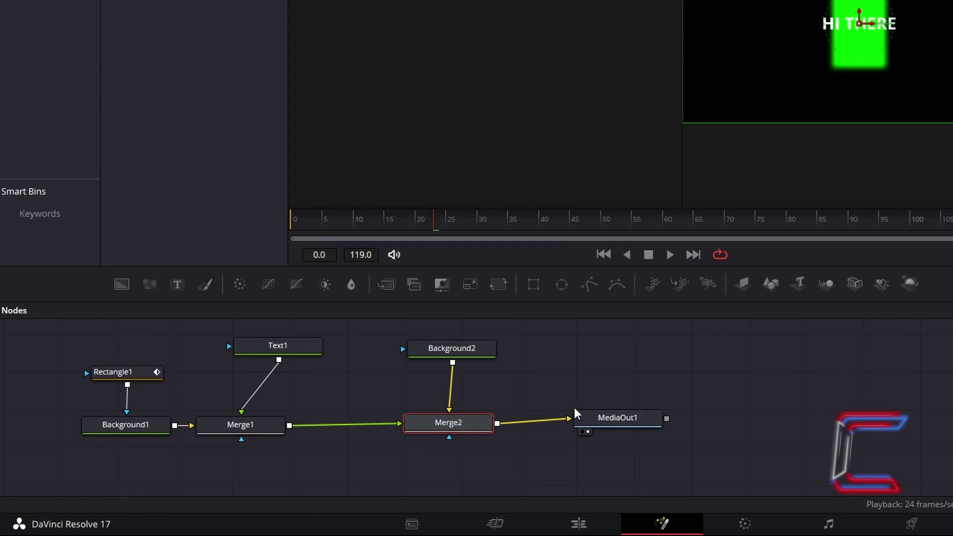
Step: Replace Text1's 'HI THERE' text with 'CONTI'
left_click(315, 352)
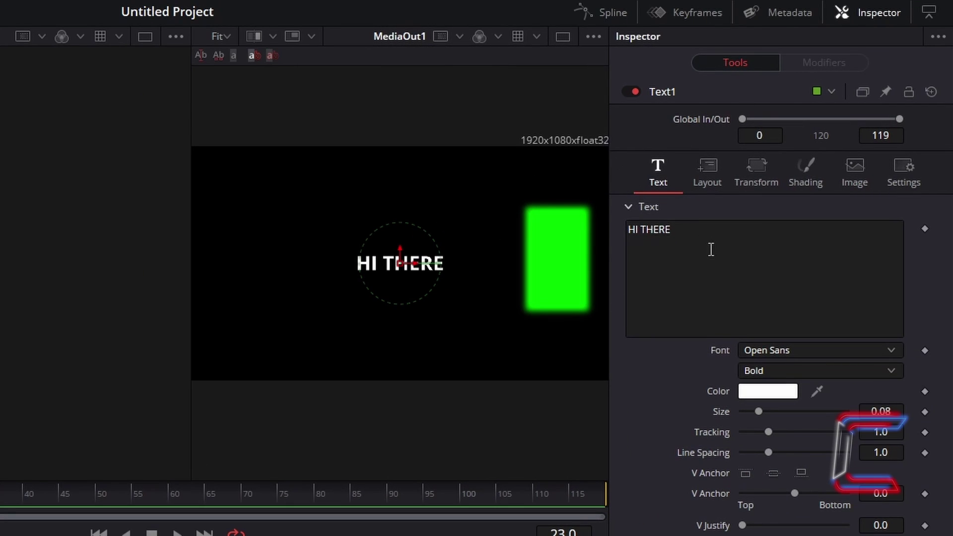
triple_click(708, 237)
type("CONTI")
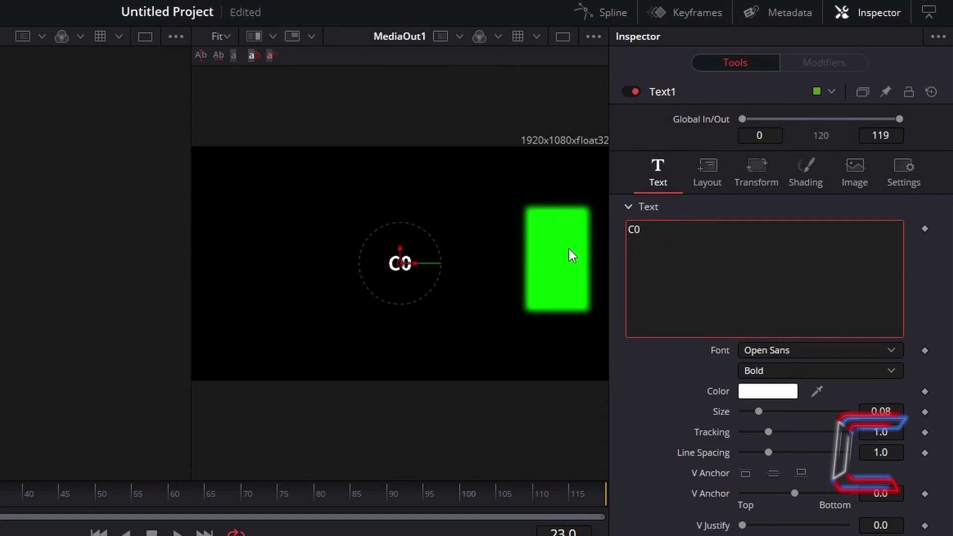
Step: Set the text size to 0.3 and its colour to pure green #00ff00
left_click(896, 415)
type("0.3")
key("Tab")
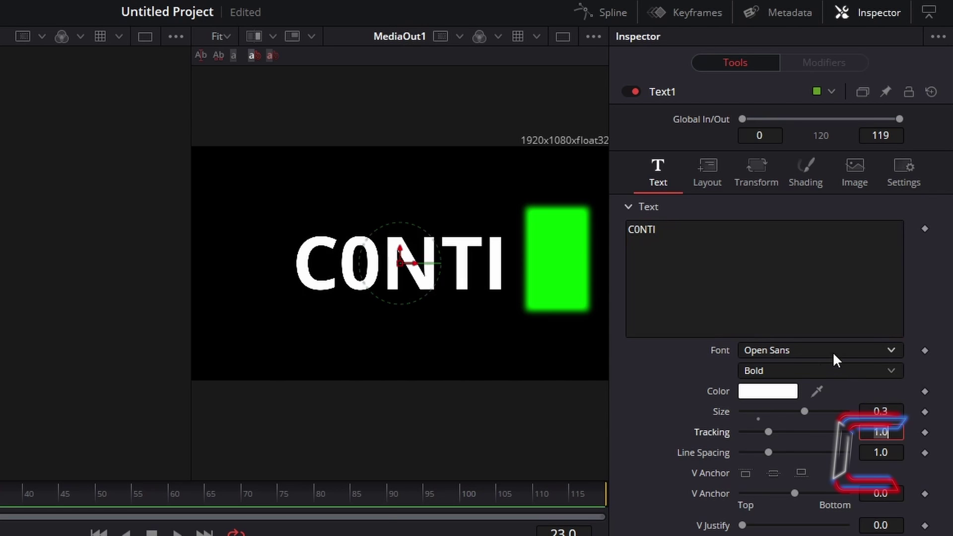
left_click(789, 400)
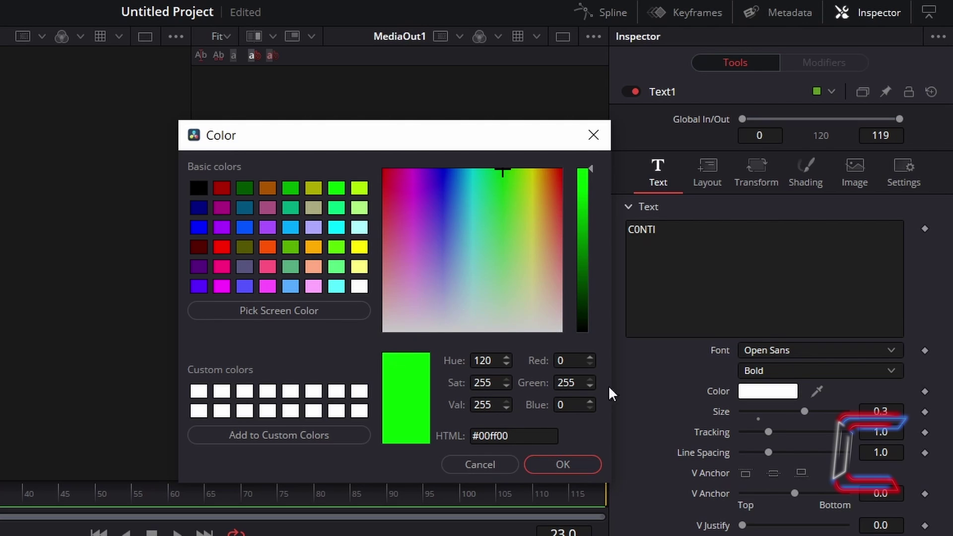
left_click(586, 466)
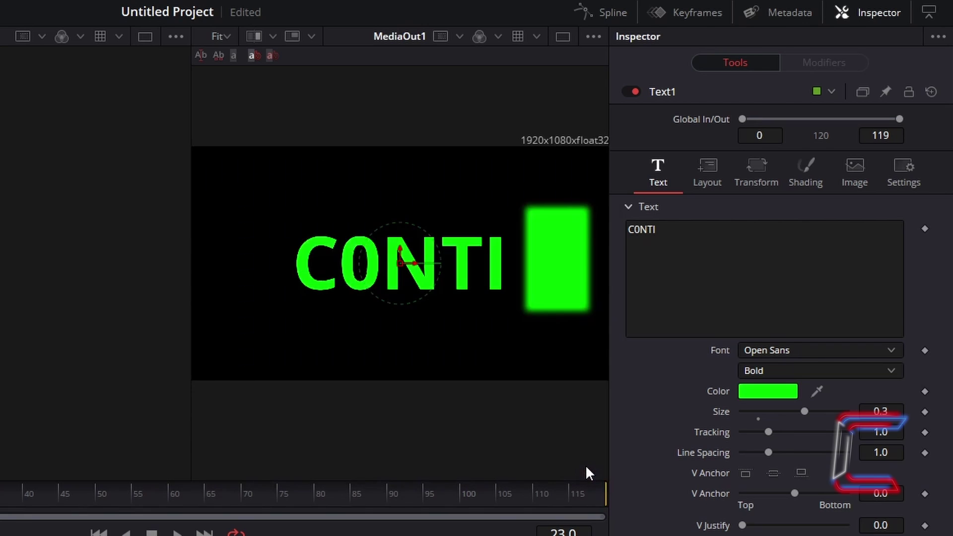
Step: Set Text1's font to Lucida Console and nudge CONTI slightly left in the viewer
left_click(826, 351)
scroll(829, 403, "up", 8)
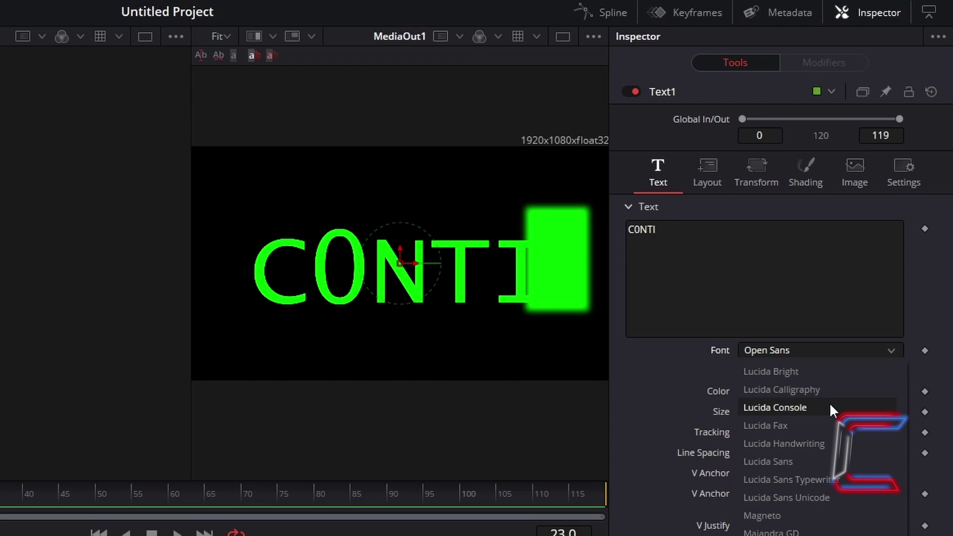
left_click(829, 407)
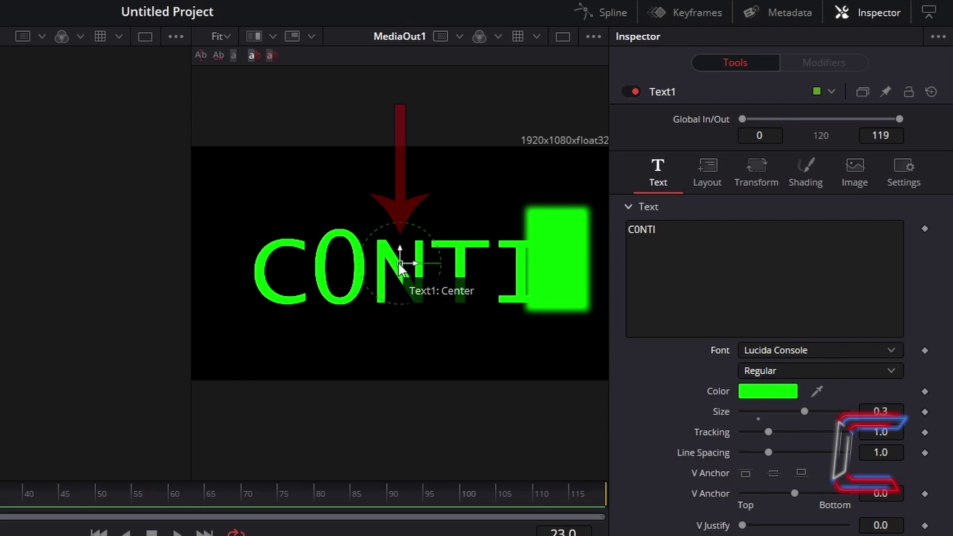
left_click_drag(399, 264, 378, 262)
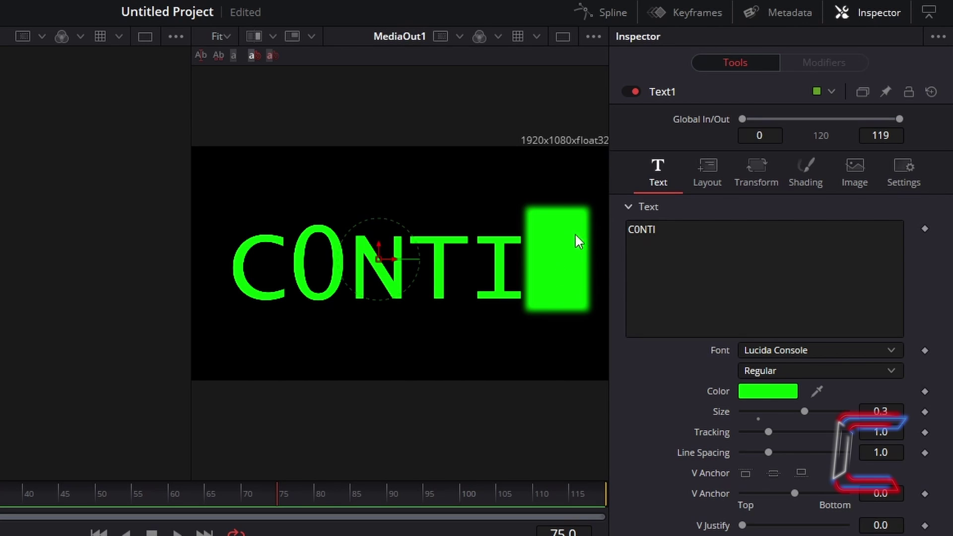
Step: In Text1's Shading settings, set softness to 3 on both X and Y
left_click(829, 189)
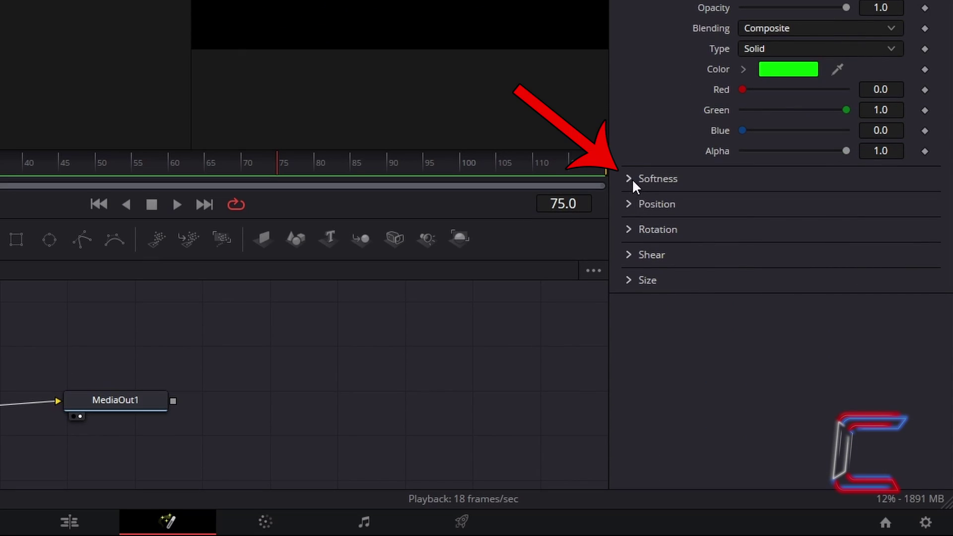
left_click(632, 179)
left_click_drag(742, 200, 755, 200)
left_click(883, 200)
type("3")
key("Tab")
type("3")
key("Tab")
left_click(820, 412)
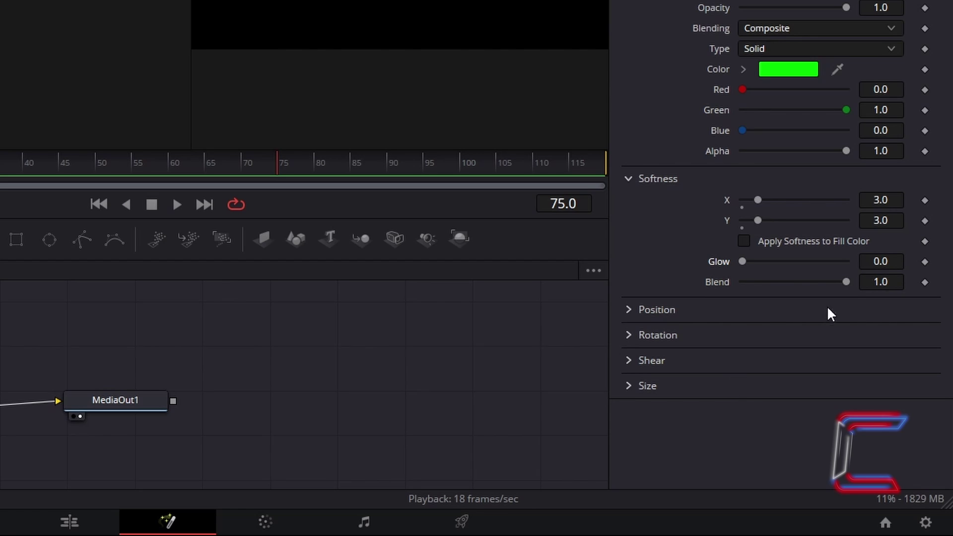
Step: Set the text glow to 0.08
left_click(899, 263)
type("0.08")
left_click(877, 279)
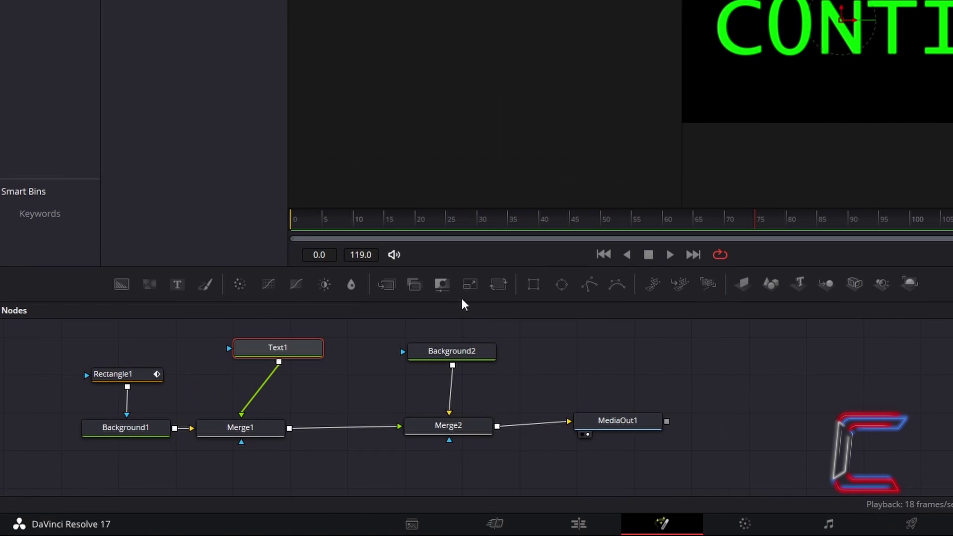
Step: Narrow Rectangle1's width toward about 0.1 so it reads as a cursor
left_click(120, 373)
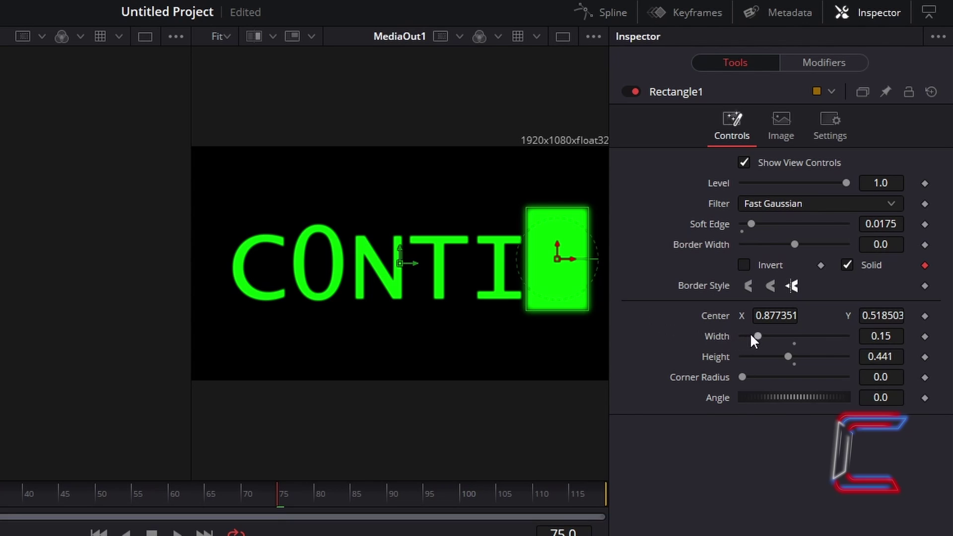
left_click_drag(760, 332, 755, 334)
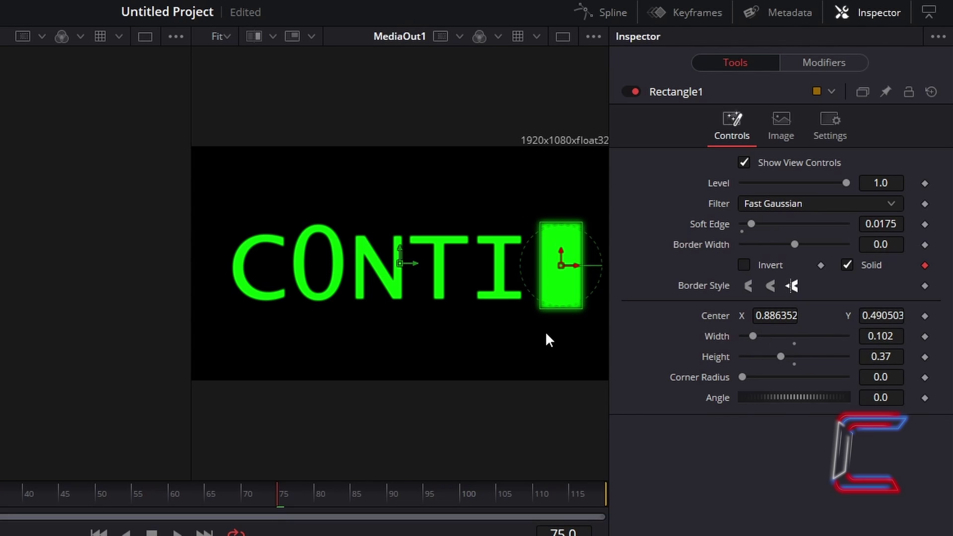